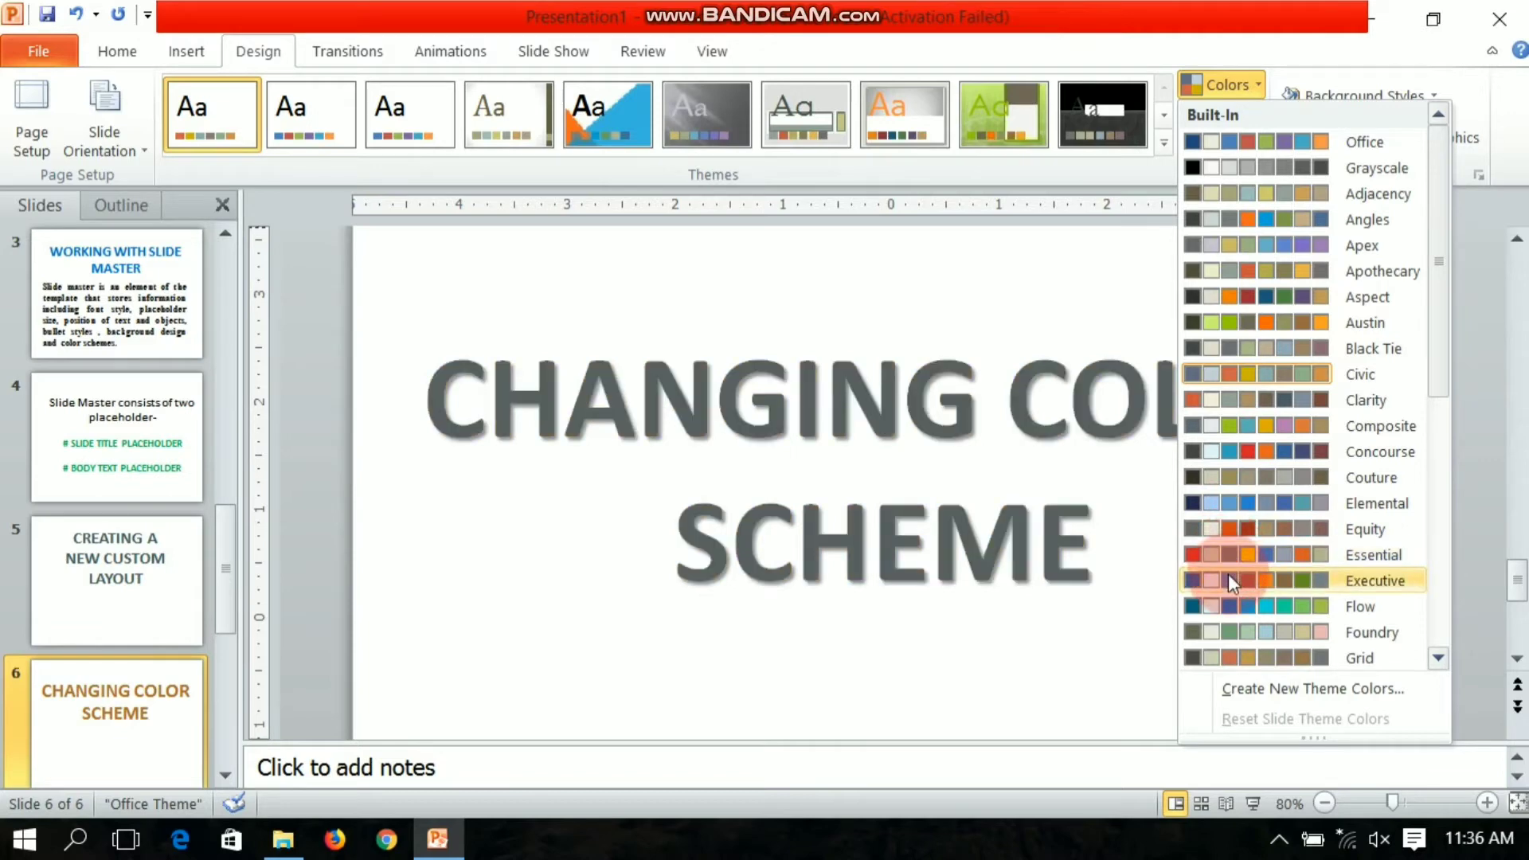
- Apply the Executive theme colors to the presentation, and apply the Verve theme colors only to the selected "CHANGING COLOR SCHEME" slide
{"action": "left_click", "coordinate": [1229, 575]}
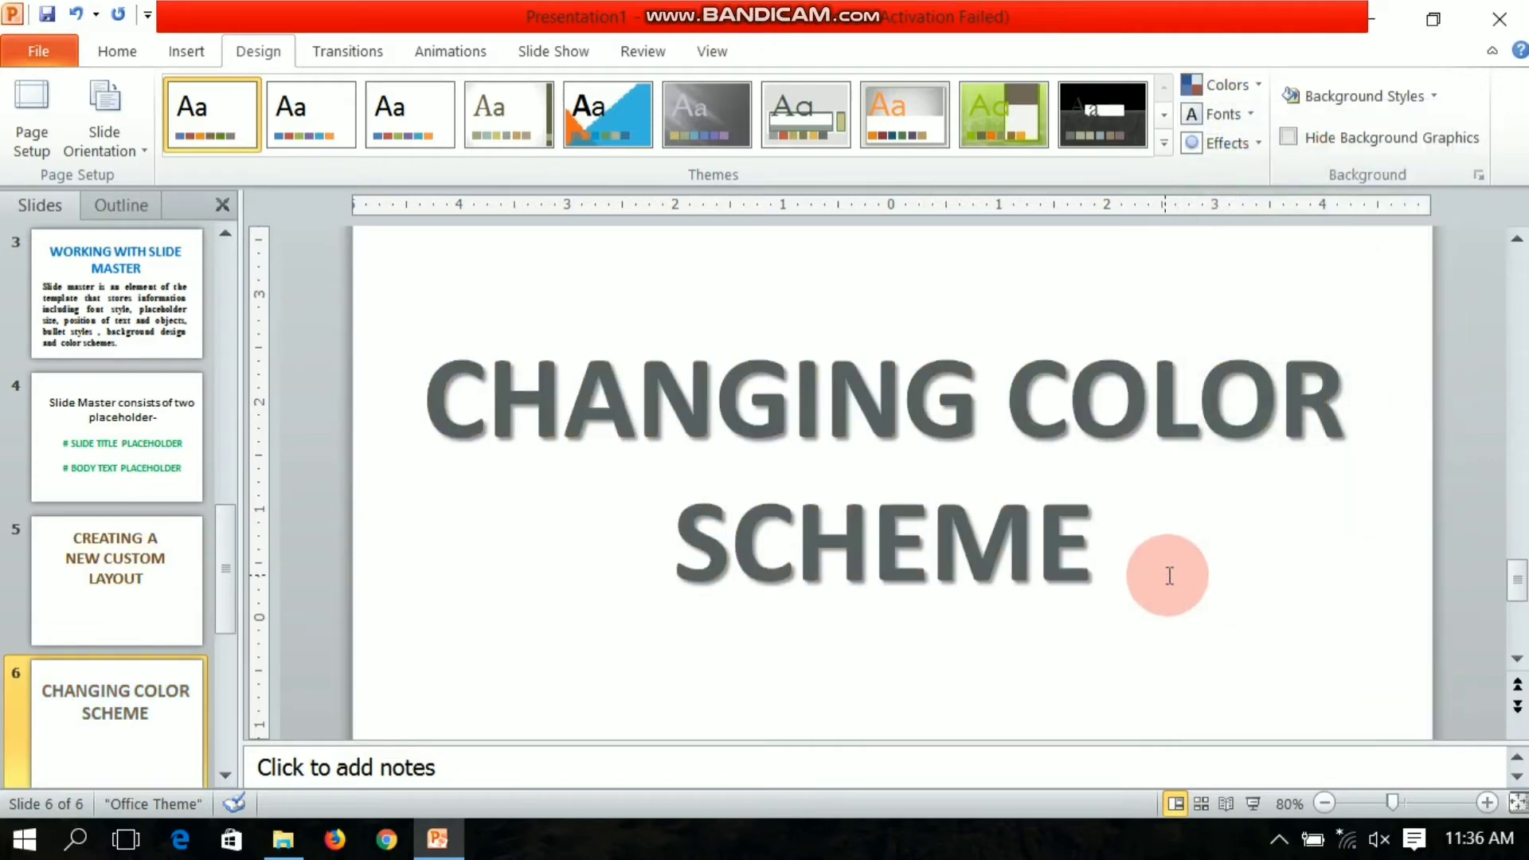
{"action": "left_click", "coordinate": [1253, 84]}
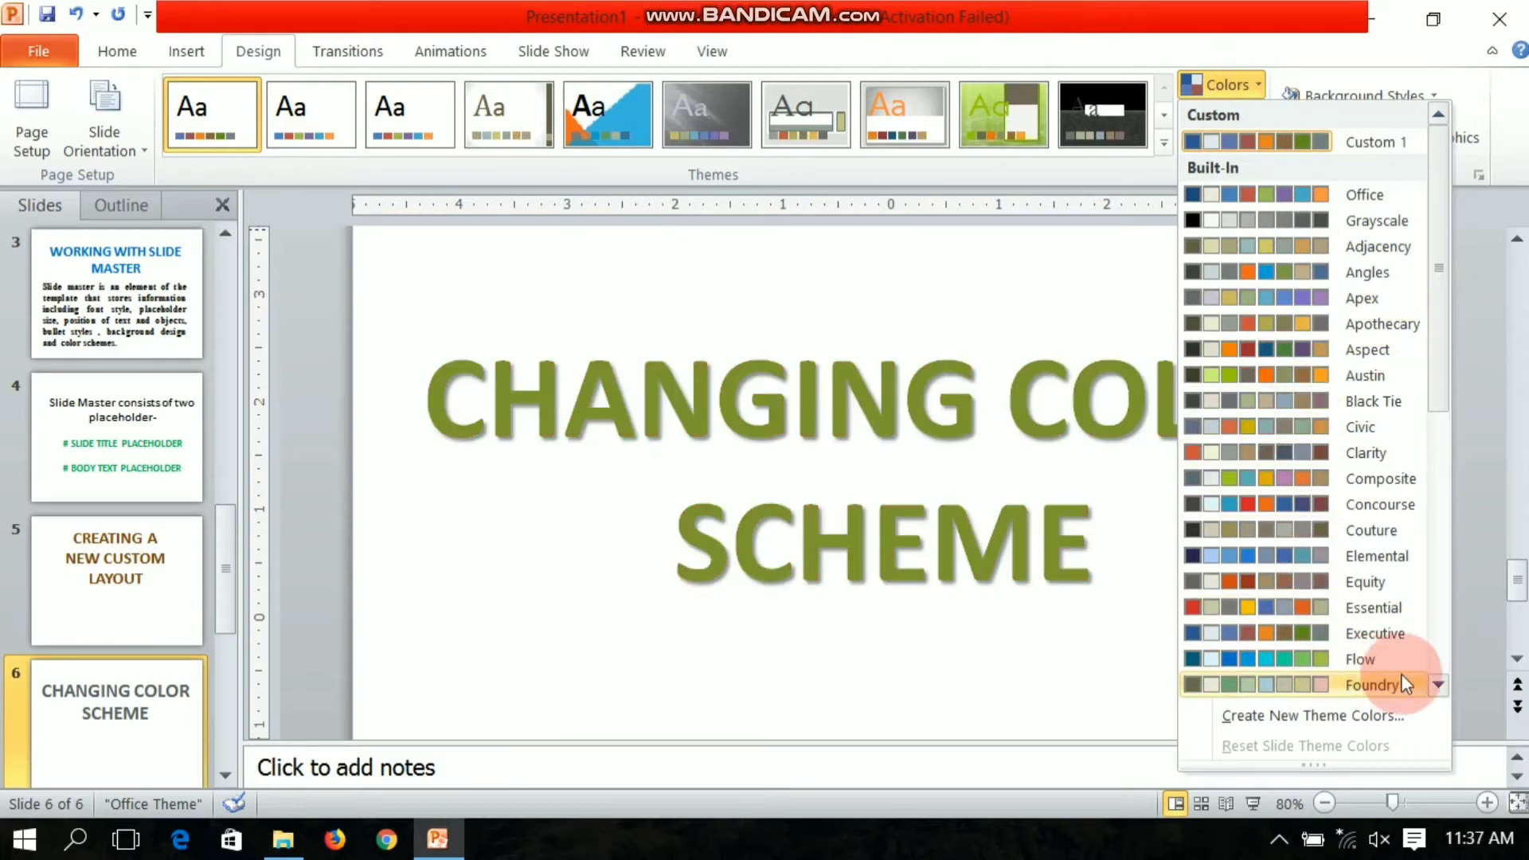
{"action": "left_click_drag", "start_coordinate": [1438, 685], "coordinate": [1438, 686]}
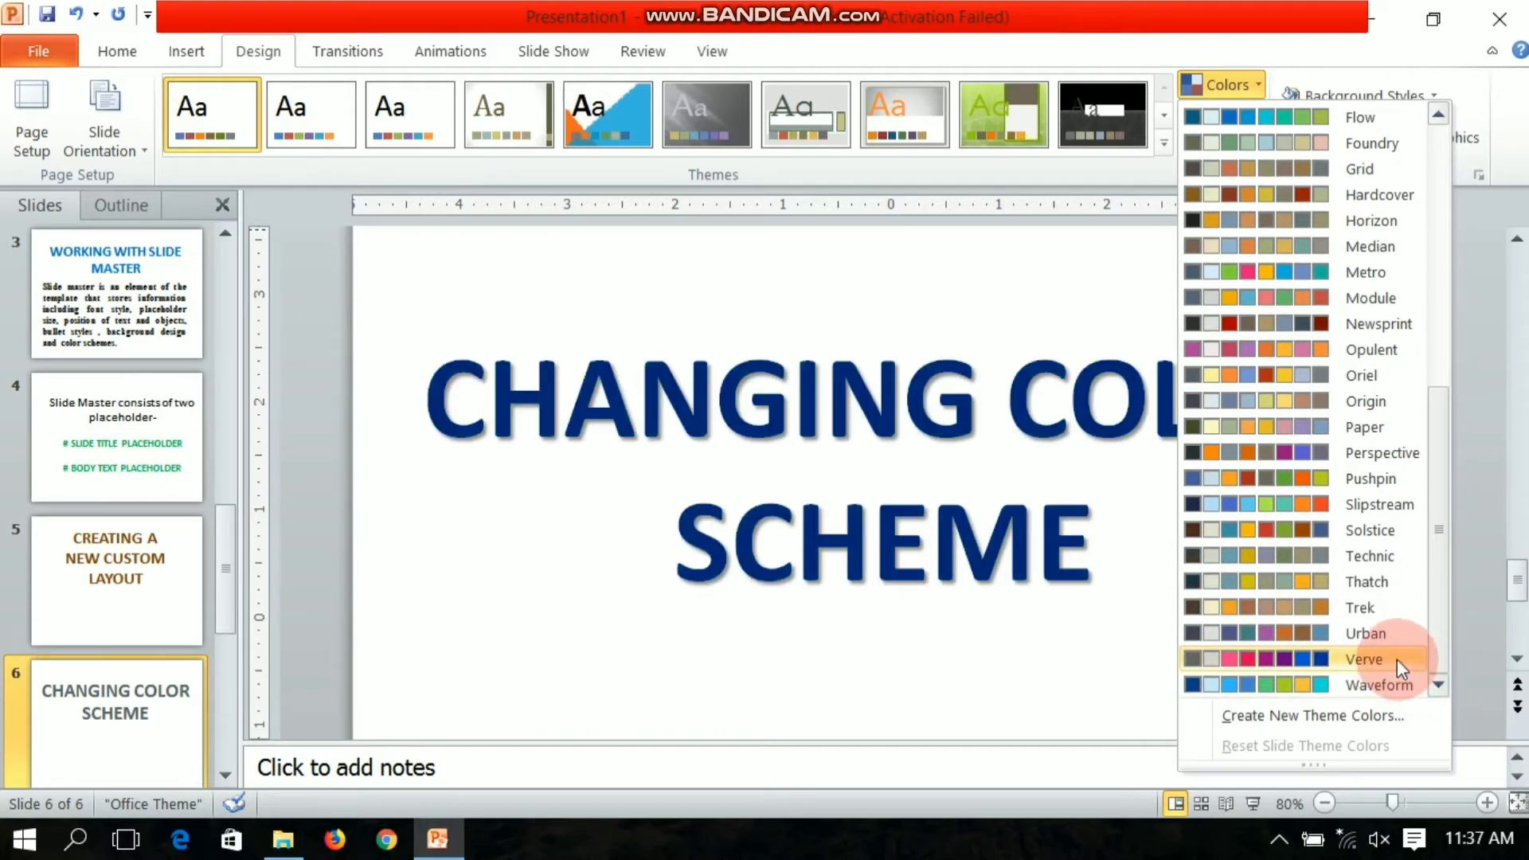
{"action": "right_click", "coordinate": [1397, 660]}
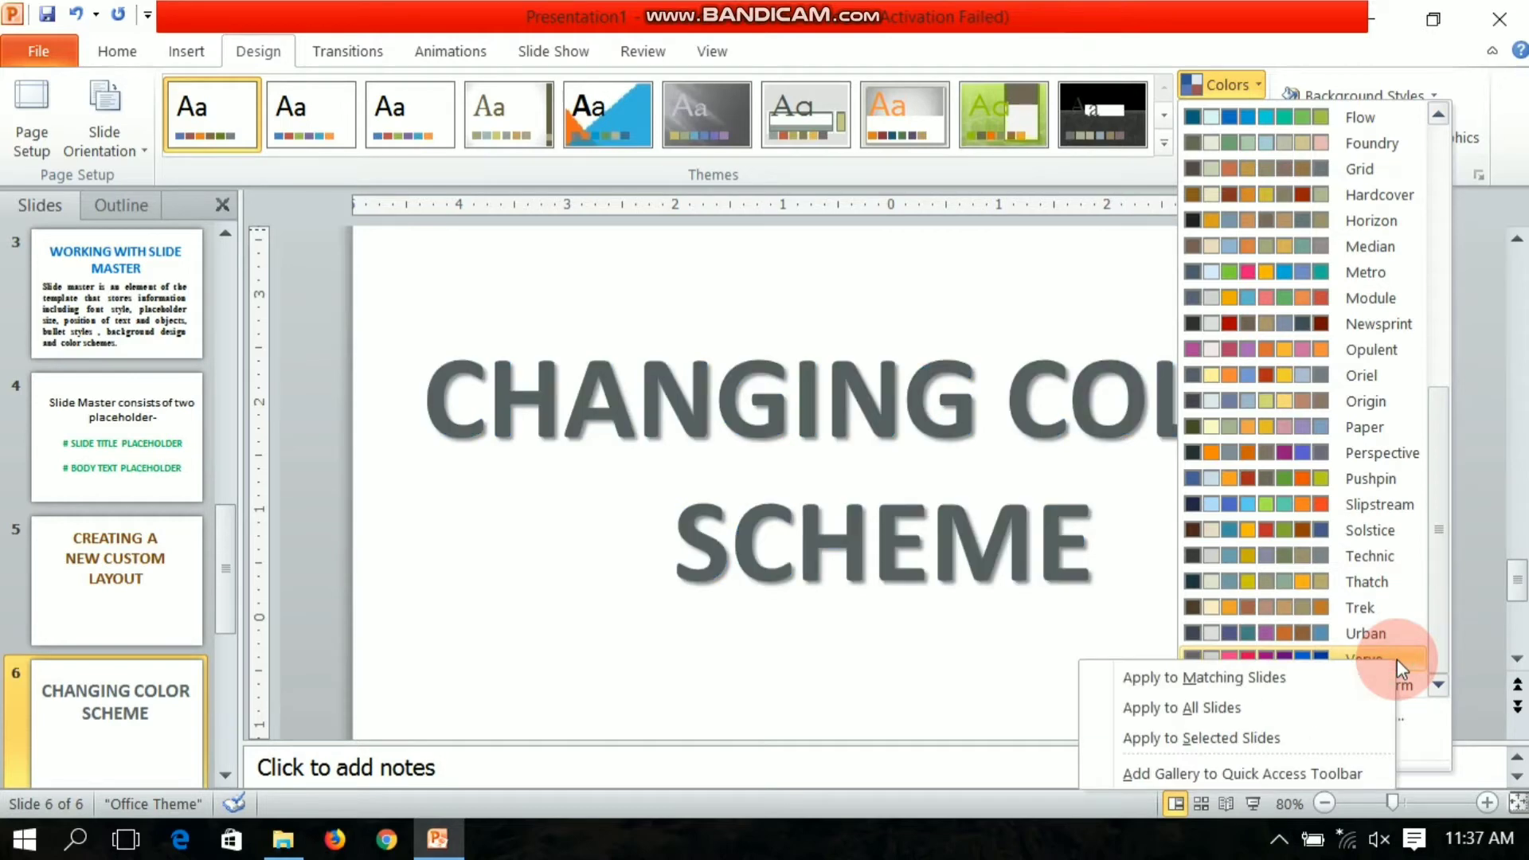
{"action": "left_click", "coordinate": [1282, 740]}
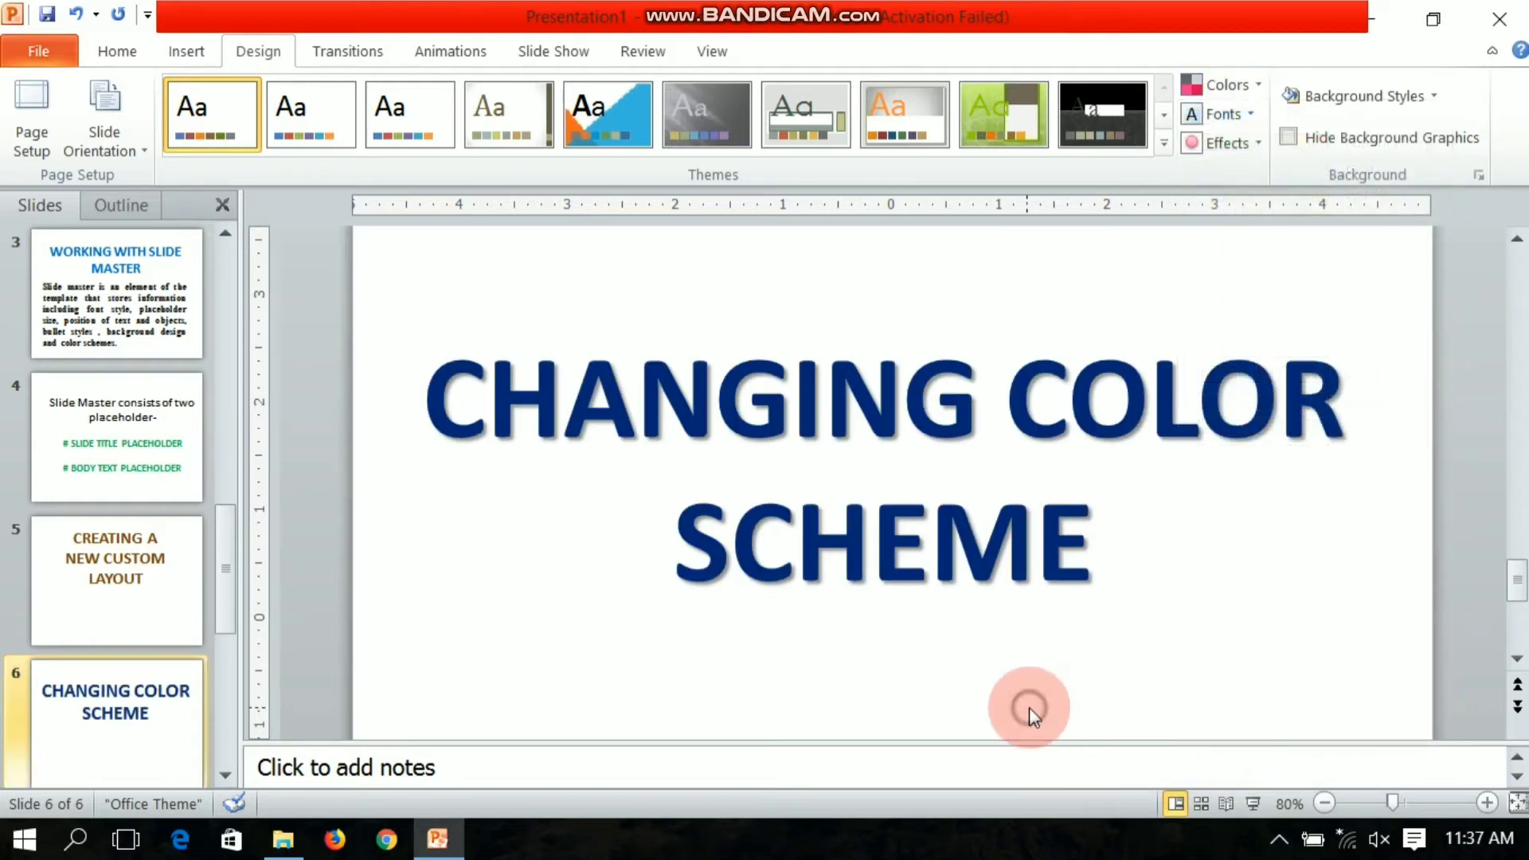
- Open the background formatting settings for the "CHANGING BACKGROUND COLOR" slide
{"action": "mouse_move", "coordinate": [842, 2]}
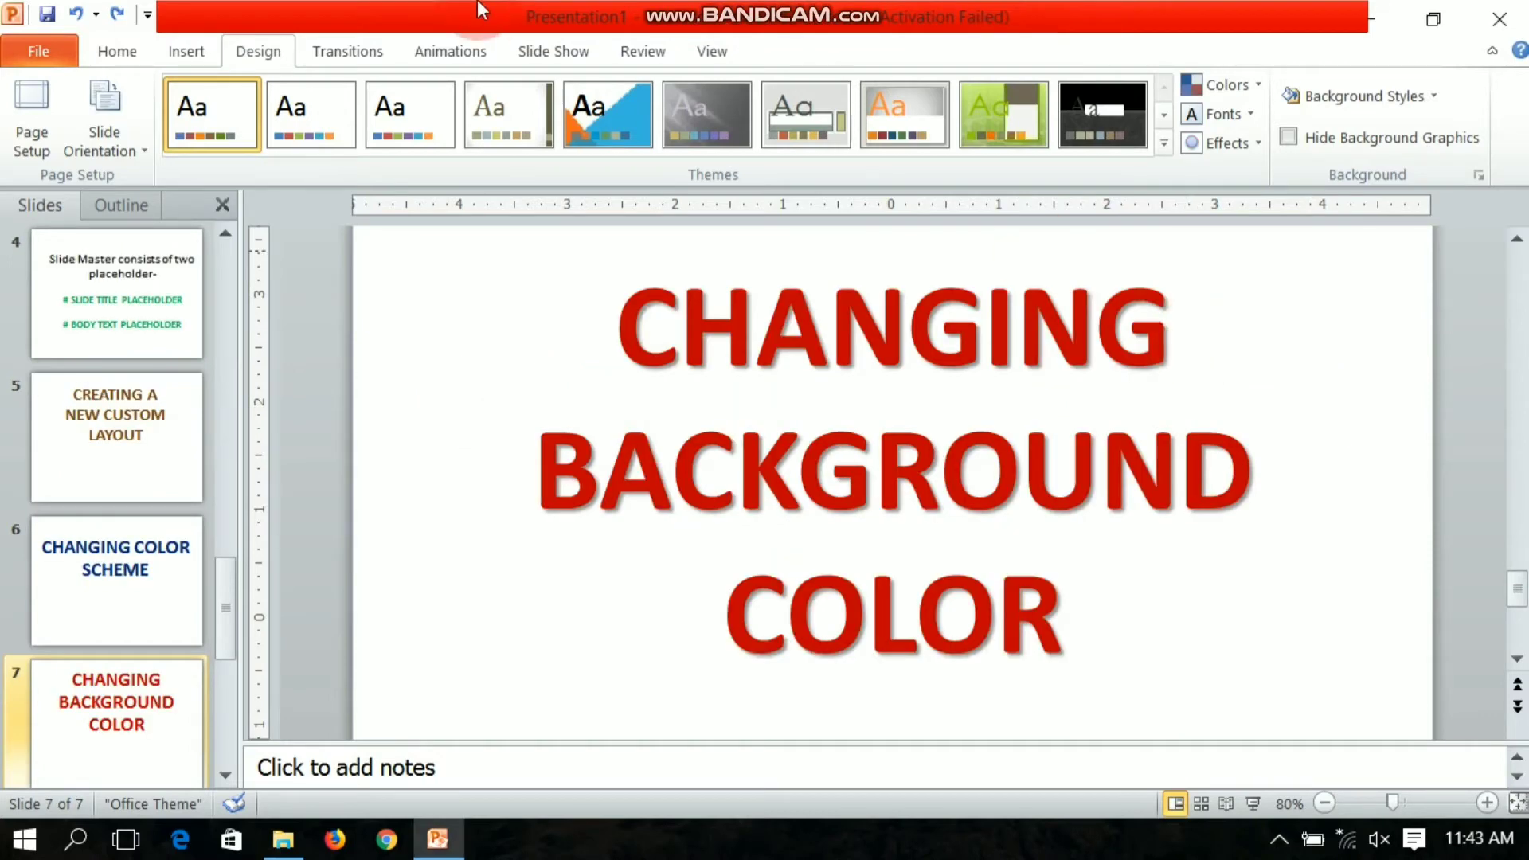
{"action": "left_click", "coordinate": [271, 39]}
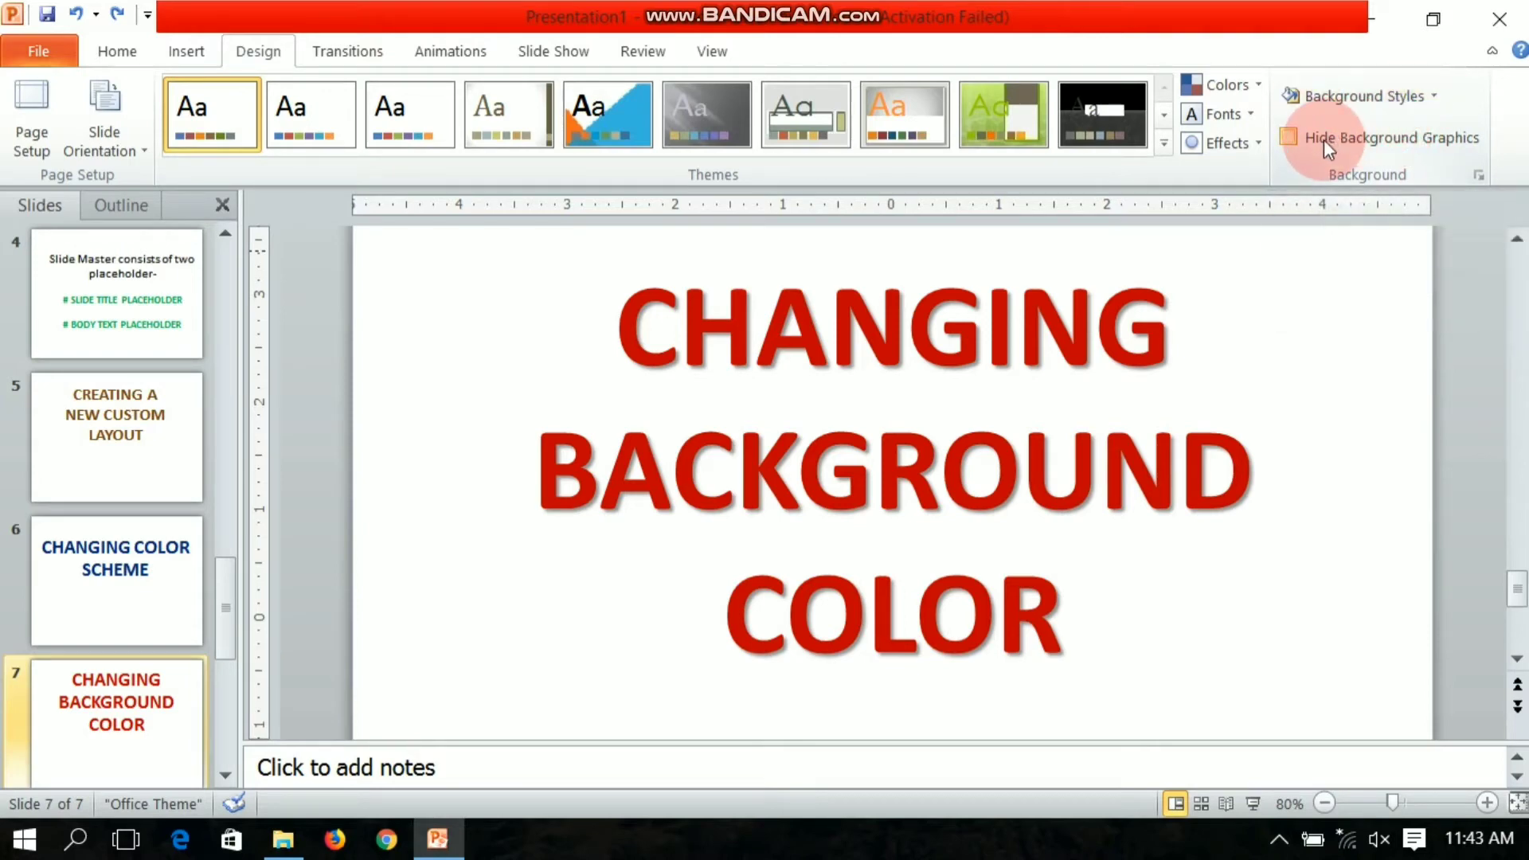
{"action": "left_click", "coordinate": [1431, 105]}
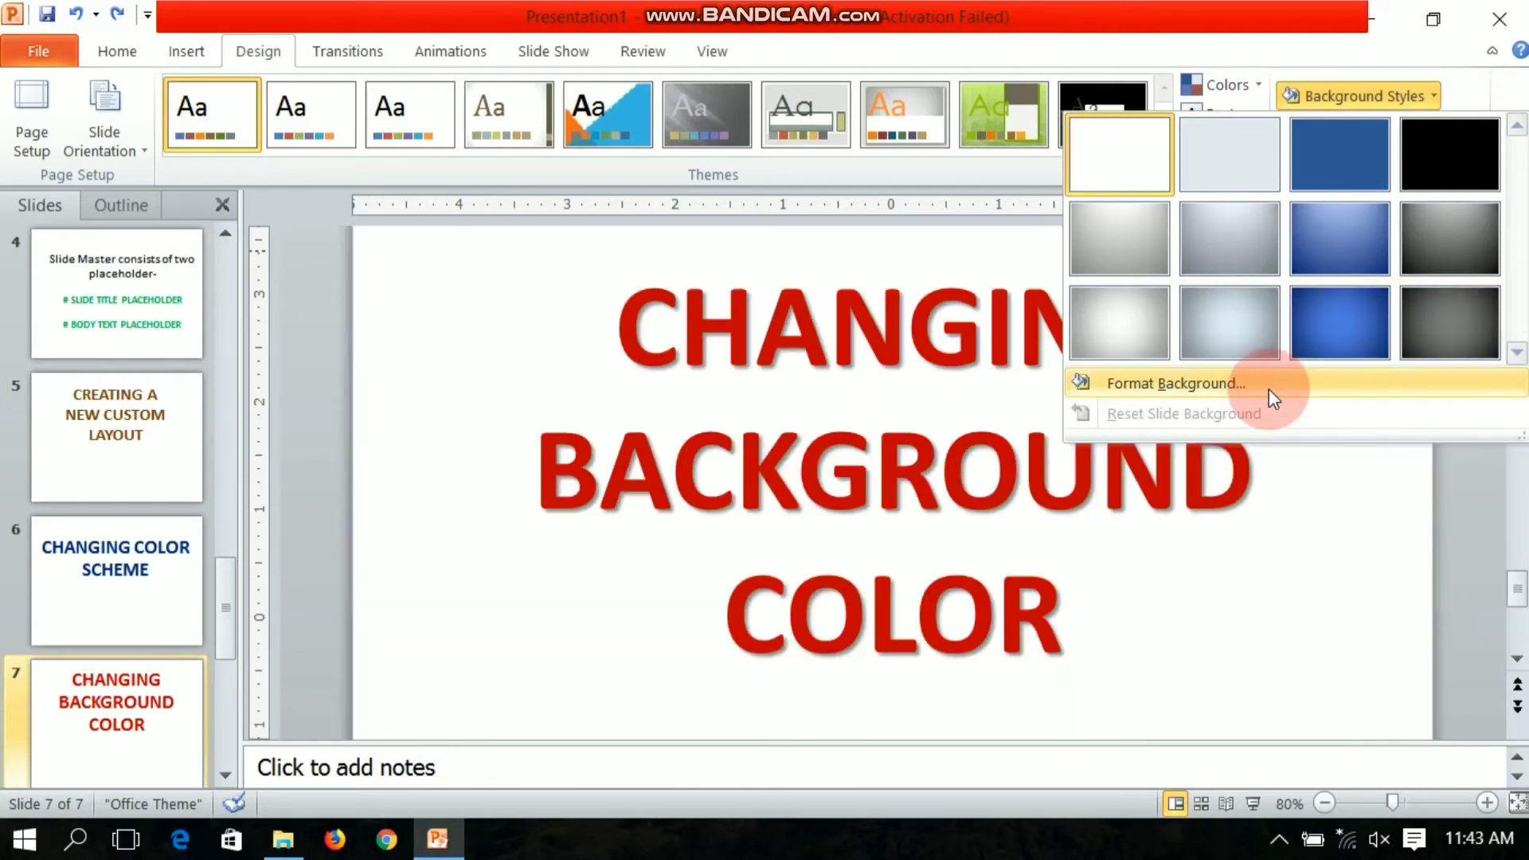
{"action": "left_click", "coordinate": [1268, 388]}
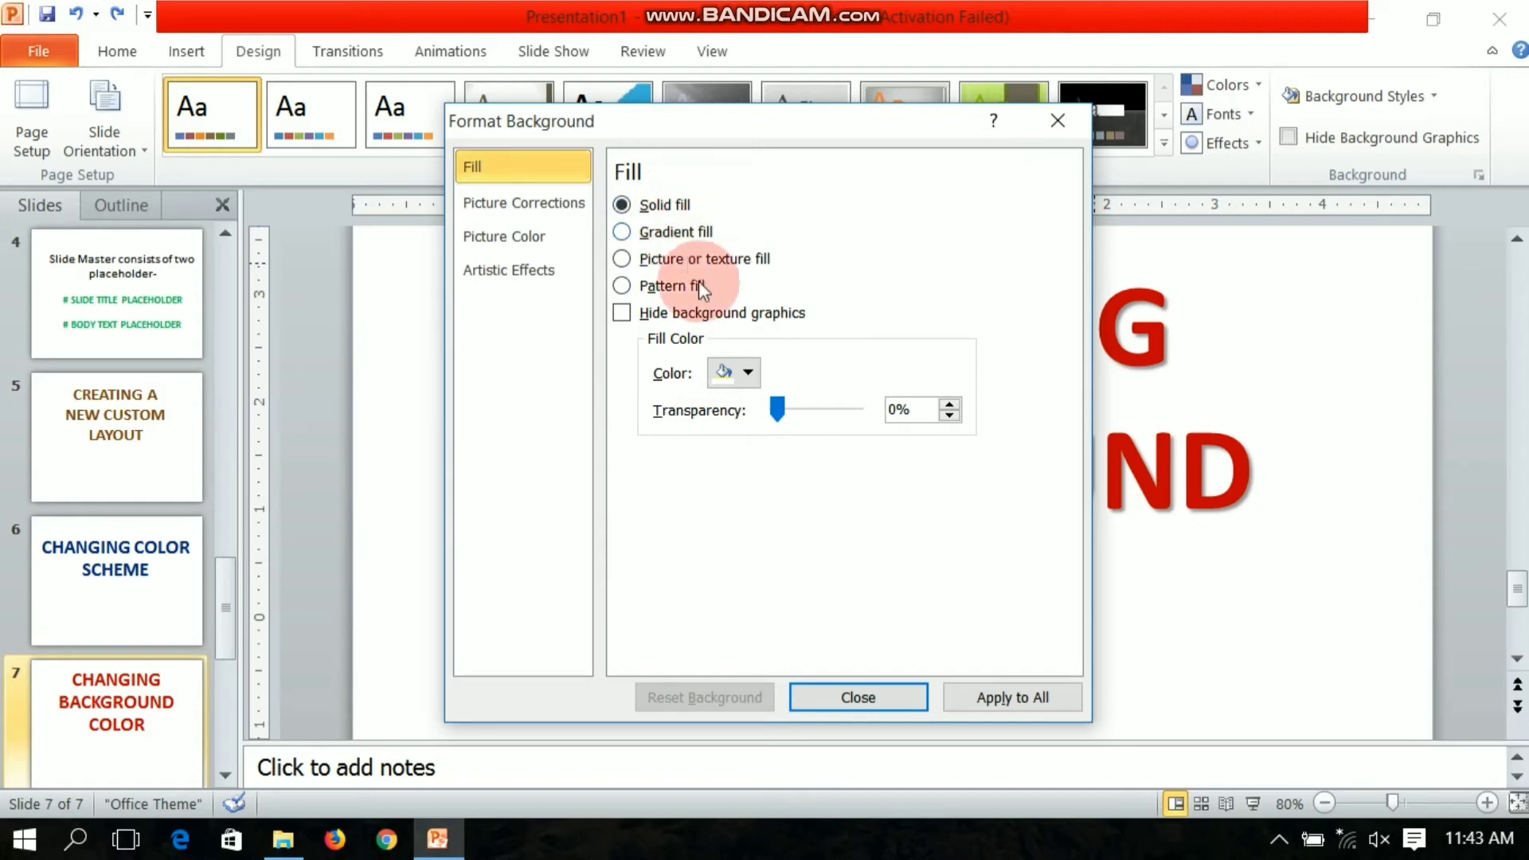
- Fill the slide background with solid yellow, and replace it with the standard light green
{"action": "left_click", "coordinate": [749, 372]}
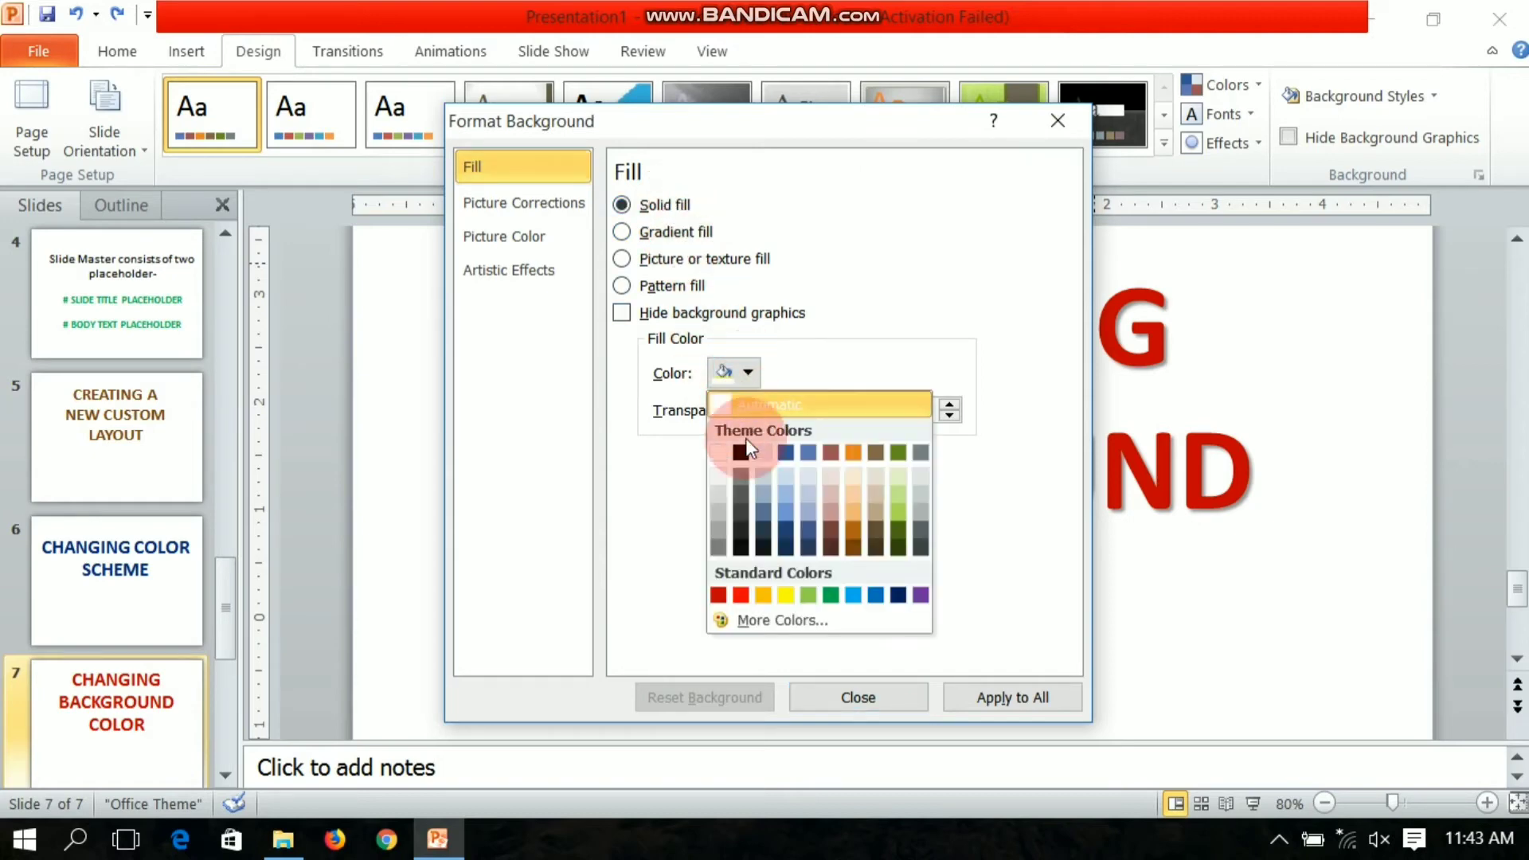
{"action": "left_click", "coordinate": [785, 595]}
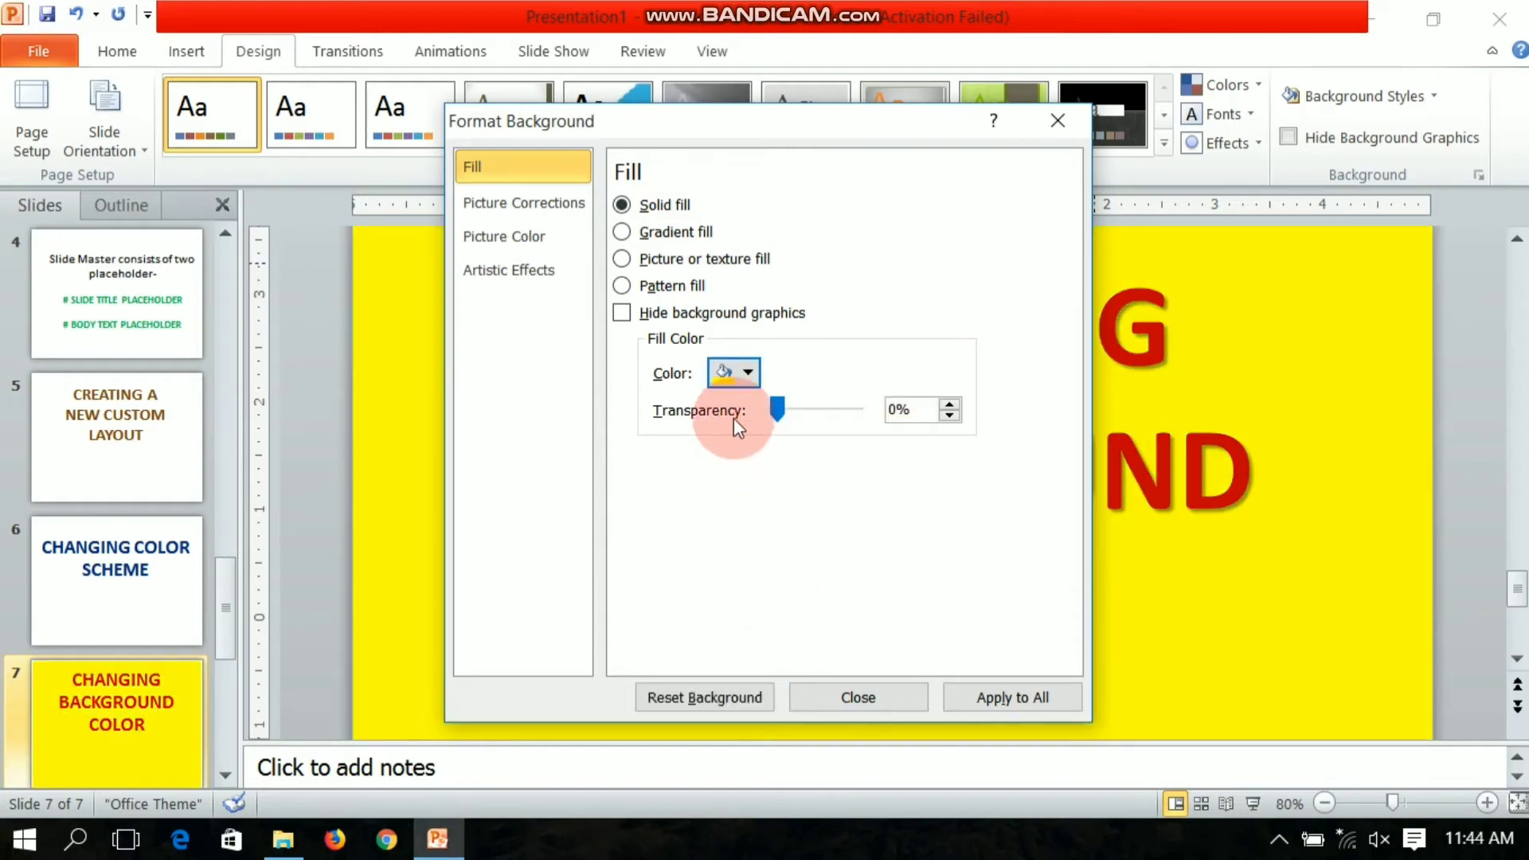
{"action": "left_click", "coordinate": [749, 372]}
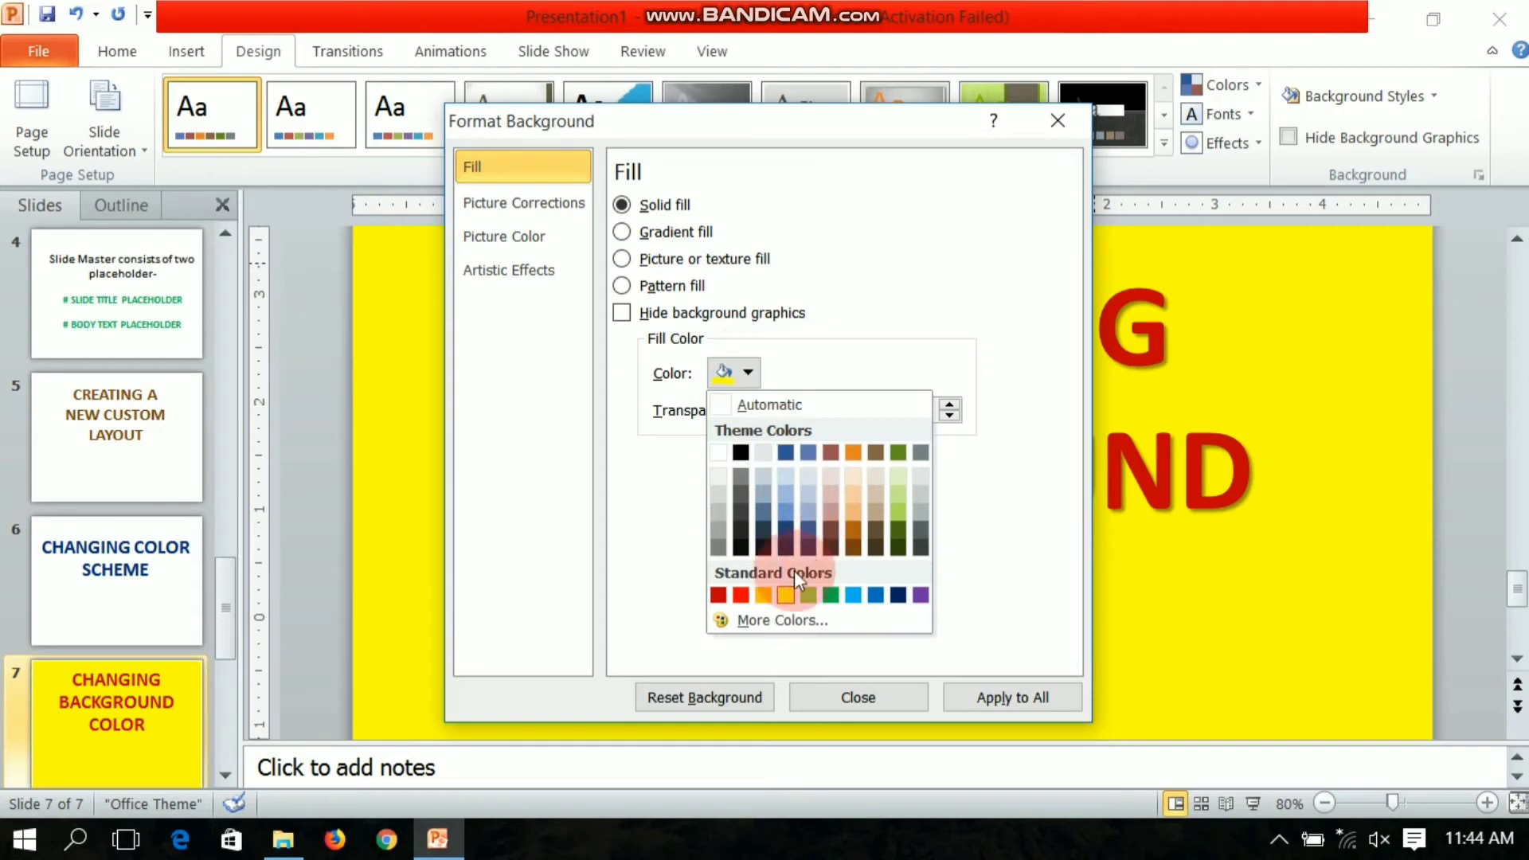
{"action": "left_click", "coordinate": [807, 594]}
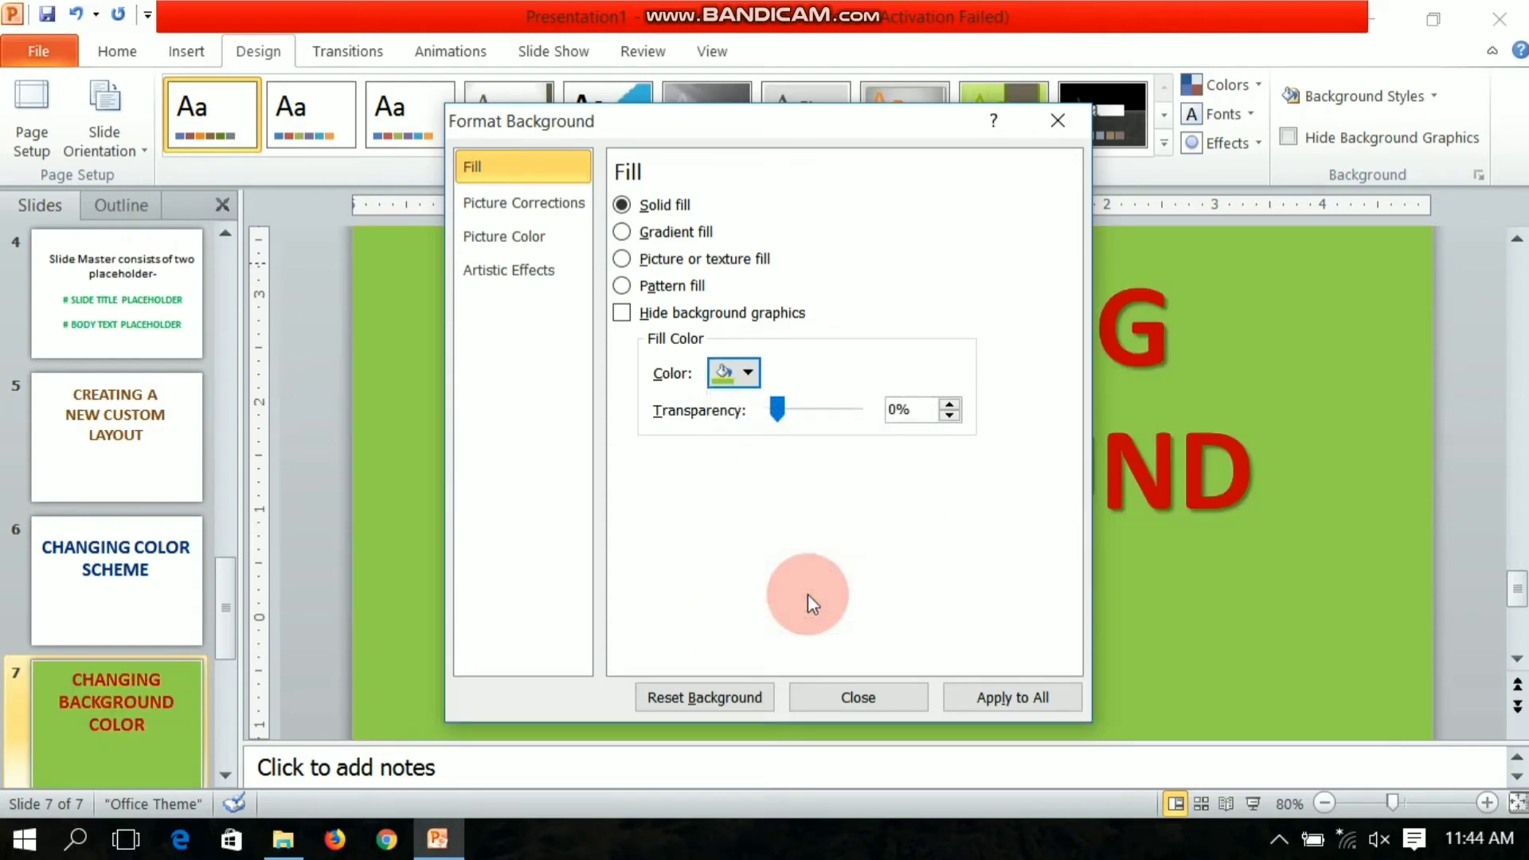
- Raise the transparency of the light green background fill to 60%
{"action": "left_click", "coordinate": [806, 409]}
{"action": "left_click", "coordinate": [947, 406]}
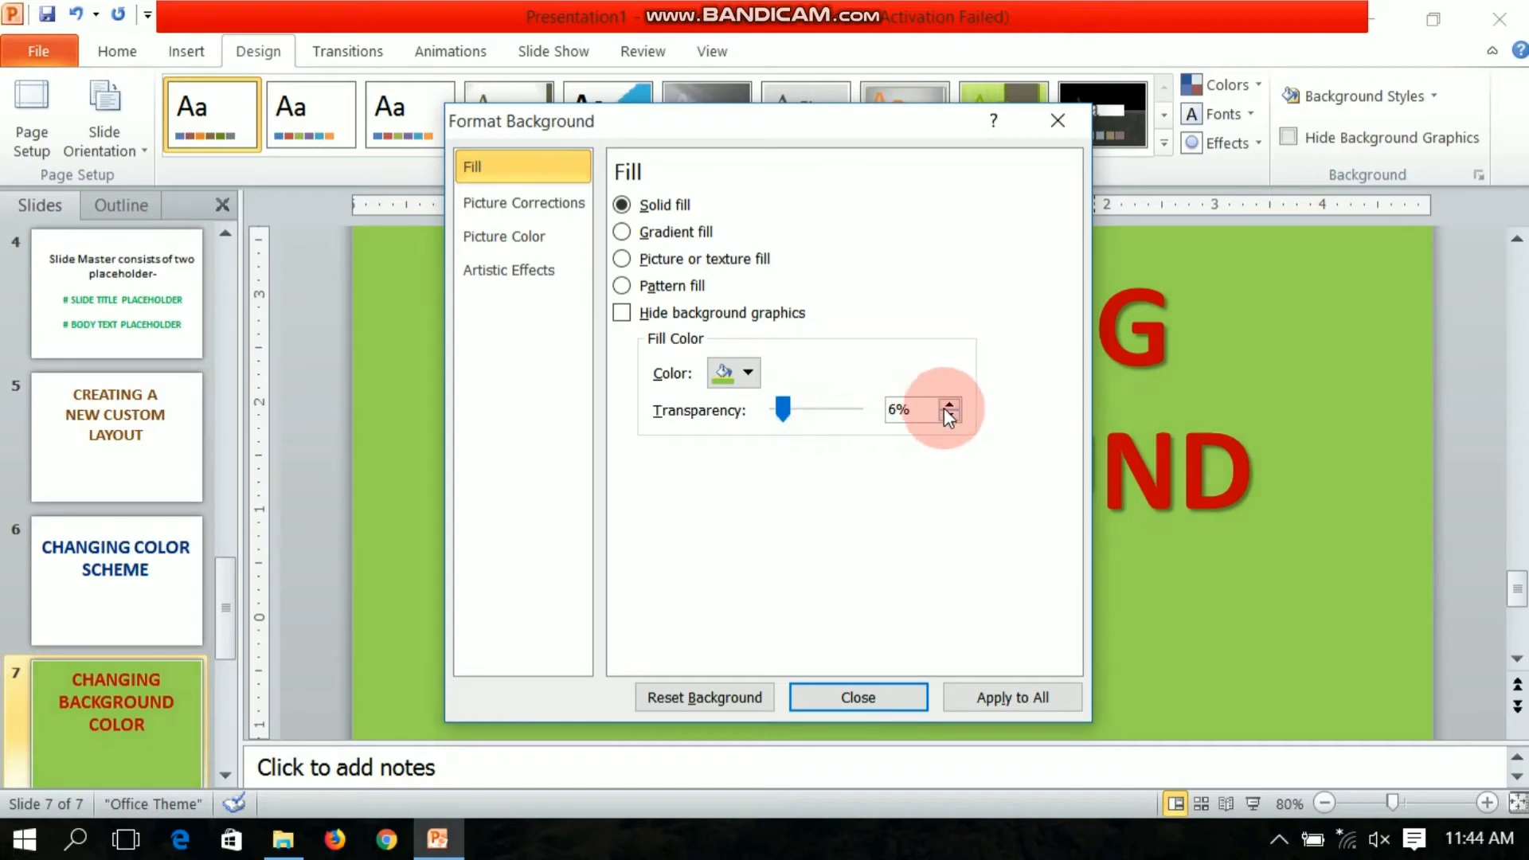
{"action": "left_click", "coordinate": [948, 405]}
{"action": "left_click", "coordinate": [947, 406]}
{"action": "left_click", "coordinate": [948, 405]}
{"action": "left_click", "coordinate": [948, 405]}
{"action": "left_click", "coordinate": [948, 405]}
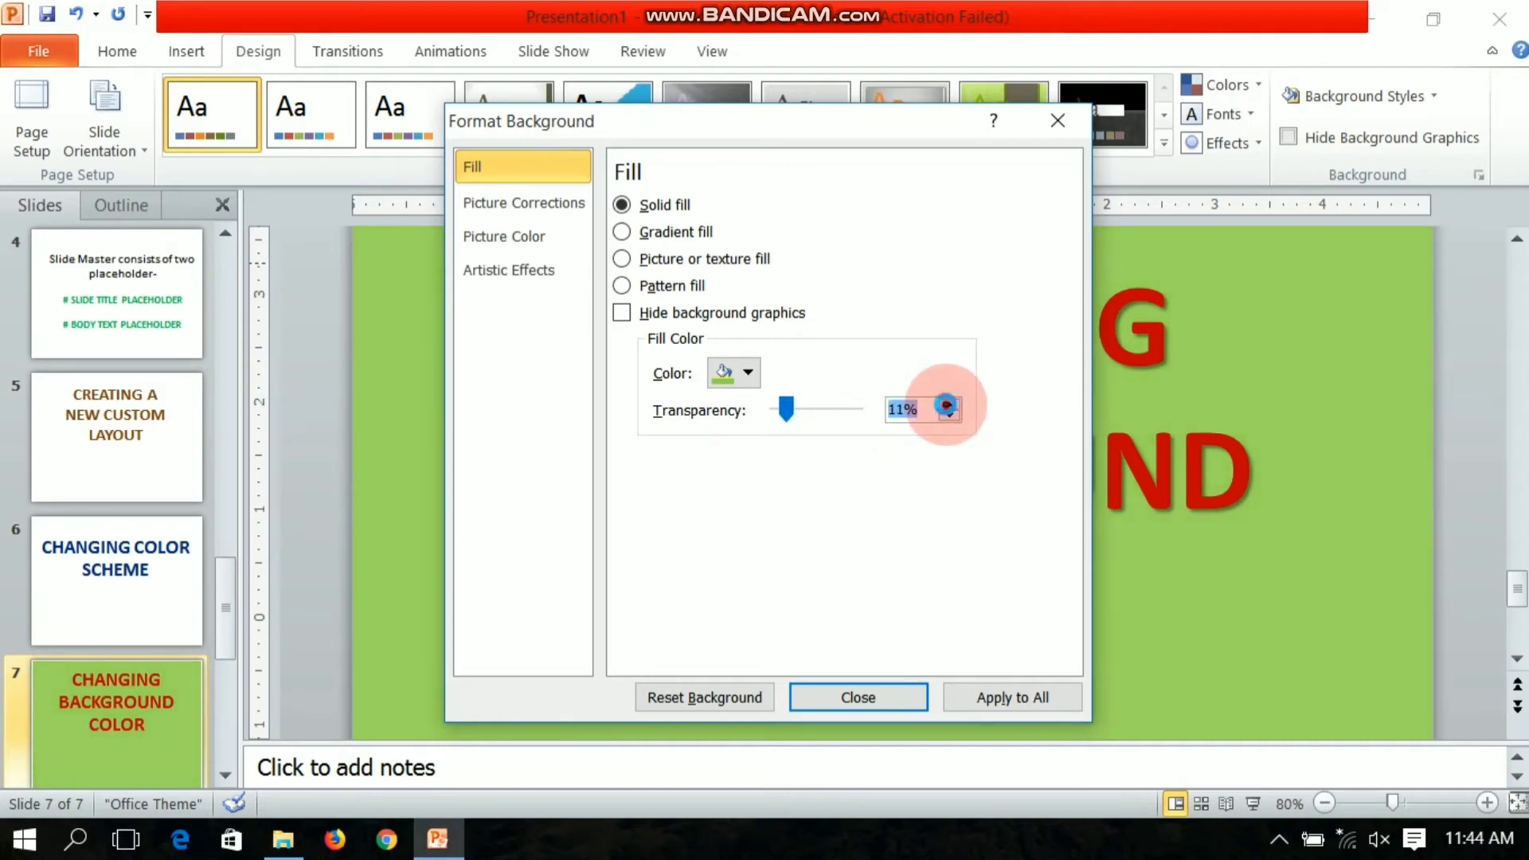
{"action": "left_click", "coordinate": [948, 405]}
{"action": "left_click", "coordinate": [948, 405]}
{"action": "left_click", "coordinate": [948, 405]}
{"action": "left_click", "coordinate": [948, 405]}
{"action": "left_click", "coordinate": [948, 404]}
{"action": "left_click", "coordinate": [948, 406]}
{"action": "left_click", "coordinate": [948, 406]}
{"action": "left_click", "coordinate": [947, 405]}
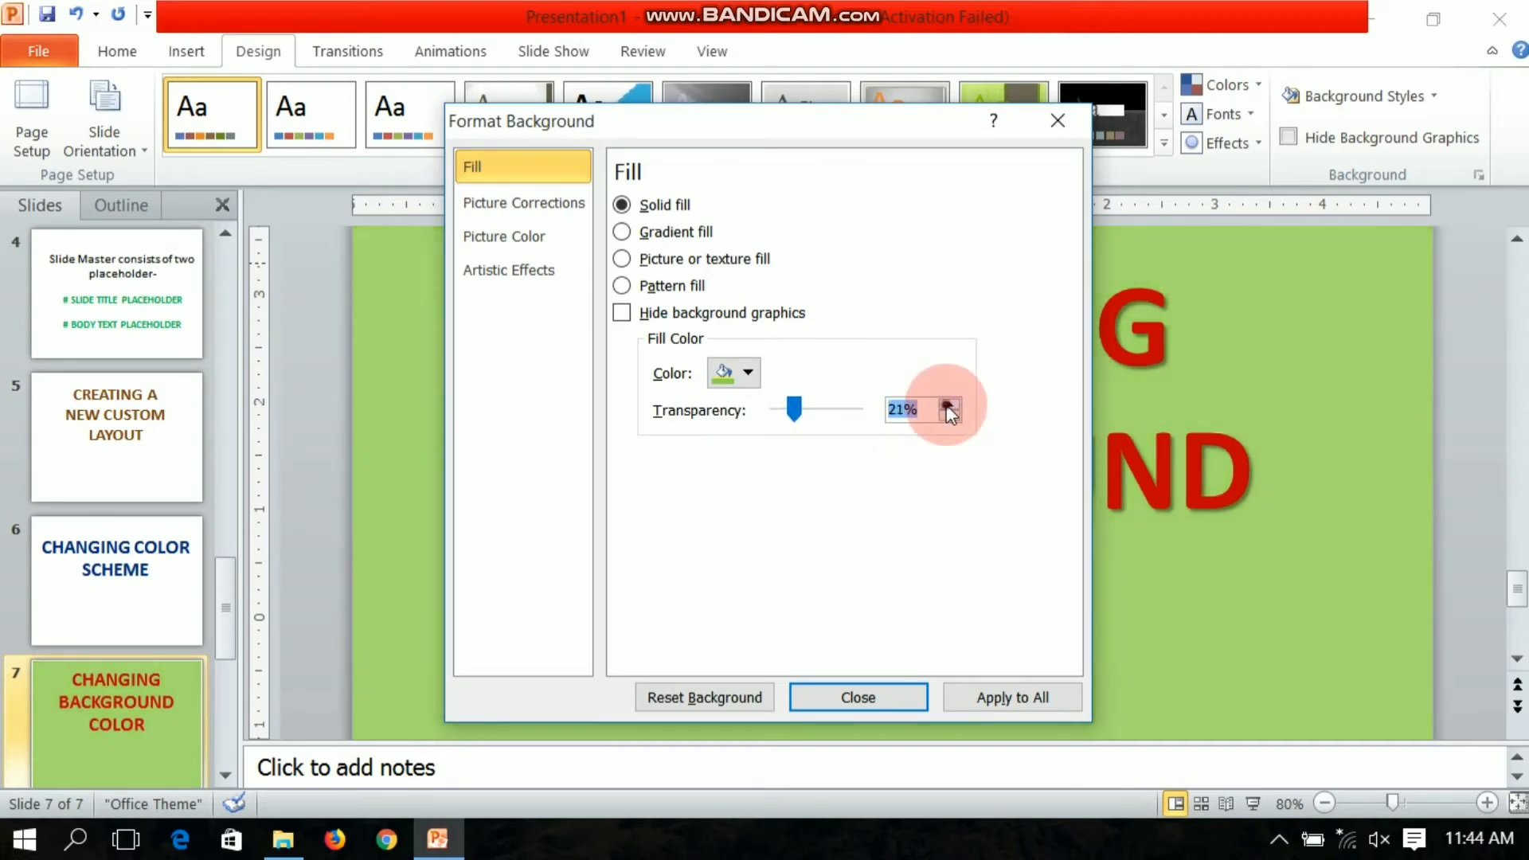
{"action": "left_click", "coordinate": [948, 405]}
{"action": "left_click", "coordinate": [947, 404]}
{"action": "left_click", "coordinate": [947, 405]}
{"action": "left_click", "coordinate": [947, 404]}
{"action": "left_click", "coordinate": [948, 405]}
{"action": "left_click", "coordinate": [948, 406]}
{"action": "left_click", "coordinate": [948, 405]}
{"action": "left_click", "coordinate": [948, 405]}
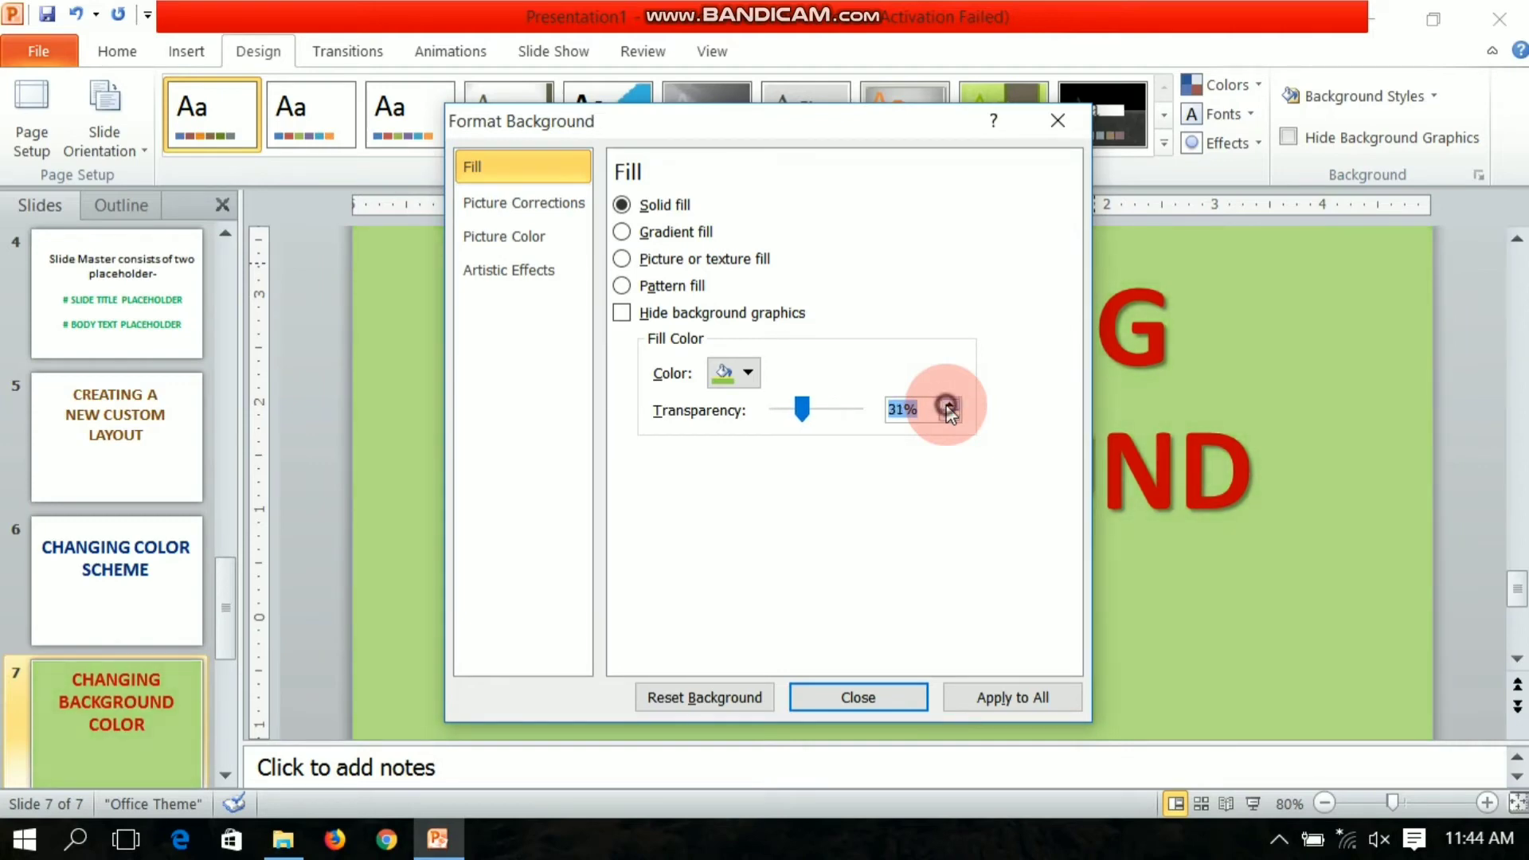
{"action": "left_click", "coordinate": [946, 405]}
{"action": "left_click", "coordinate": [948, 404]}
{"action": "left_click", "coordinate": [947, 405]}
{"action": "left_click", "coordinate": [947, 405]}
{"action": "left_click", "coordinate": [948, 405]}
{"action": "left_click", "coordinate": [947, 405]}
{"action": "left_click", "coordinate": [948, 405]}
{"action": "left_click", "coordinate": [948, 405]}
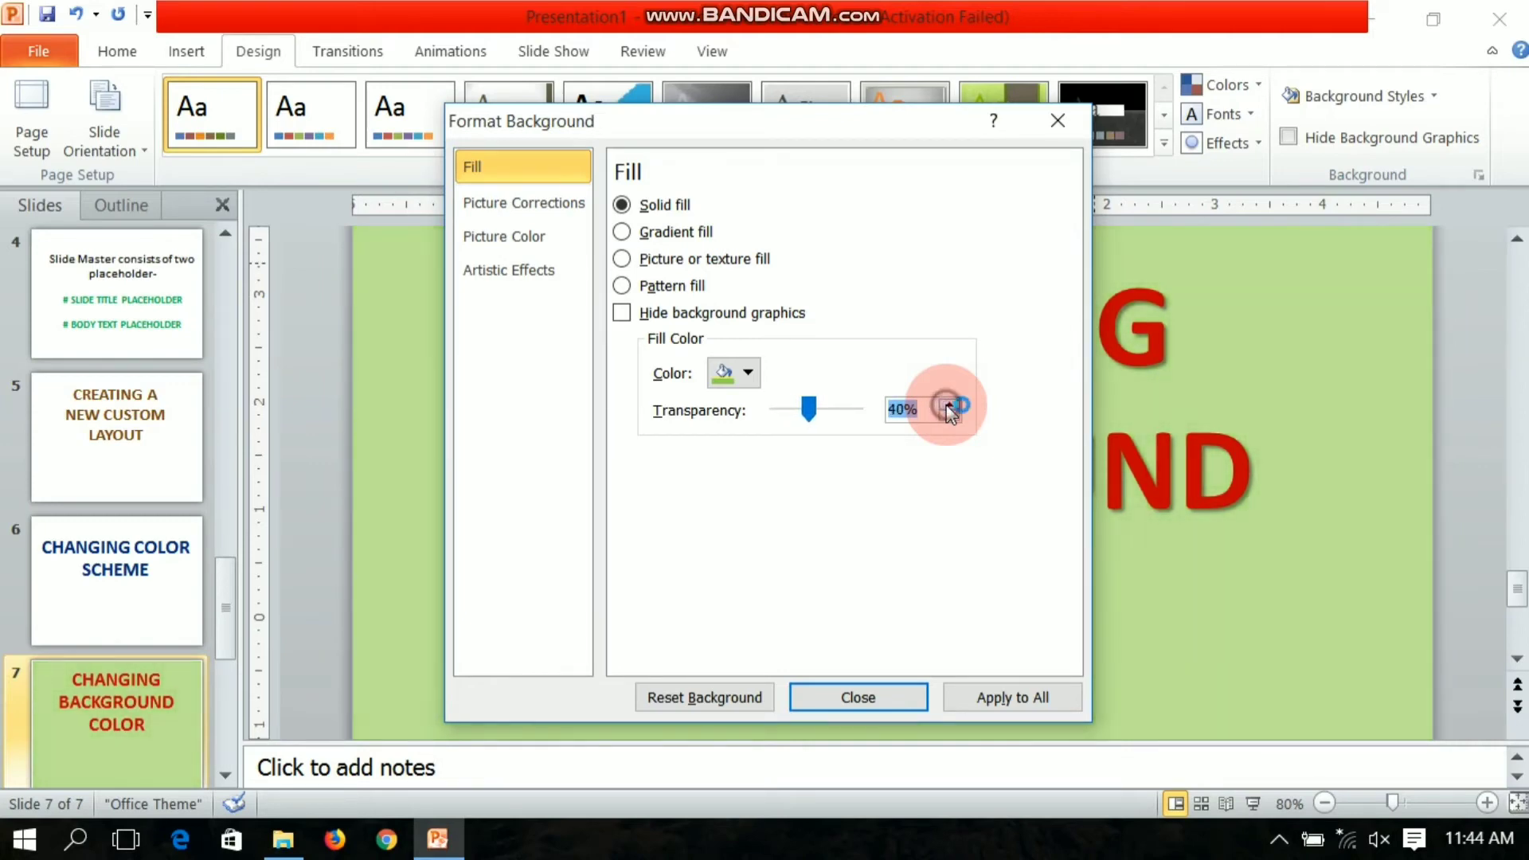
{"action": "left_click", "coordinate": [948, 405]}
{"action": "left_click", "coordinate": [948, 405]}
{"action": "left_click", "coordinate": [947, 405]}
{"action": "left_click", "coordinate": [947, 406]}
{"action": "left_click", "coordinate": [947, 405]}
{"action": "left_click", "coordinate": [947, 406]}
{"action": "left_click", "coordinate": [948, 405]}
{"action": "left_click", "coordinate": [948, 405]}
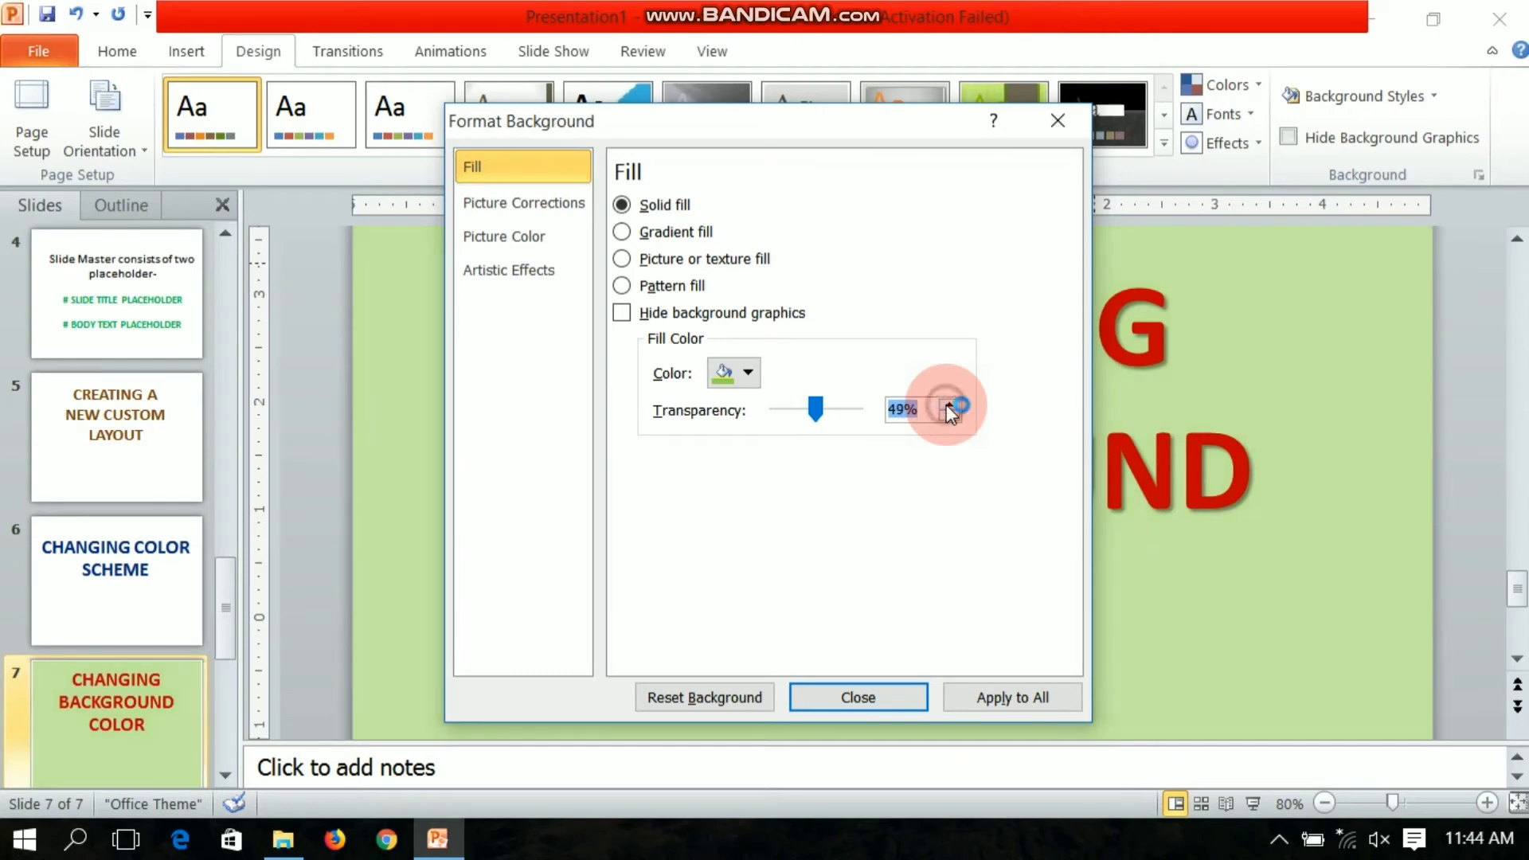
{"action": "left_click", "coordinate": [948, 405]}
{"action": "left_click", "coordinate": [947, 405]}
{"action": "left_click", "coordinate": [947, 404]}
{"action": "left_click", "coordinate": [947, 406]}
{"action": "left_click", "coordinate": [947, 406]}
{"action": "left_click", "coordinate": [947, 405]}
{"action": "left_click", "coordinate": [947, 406]}
{"action": "left_click", "coordinate": [948, 405]}
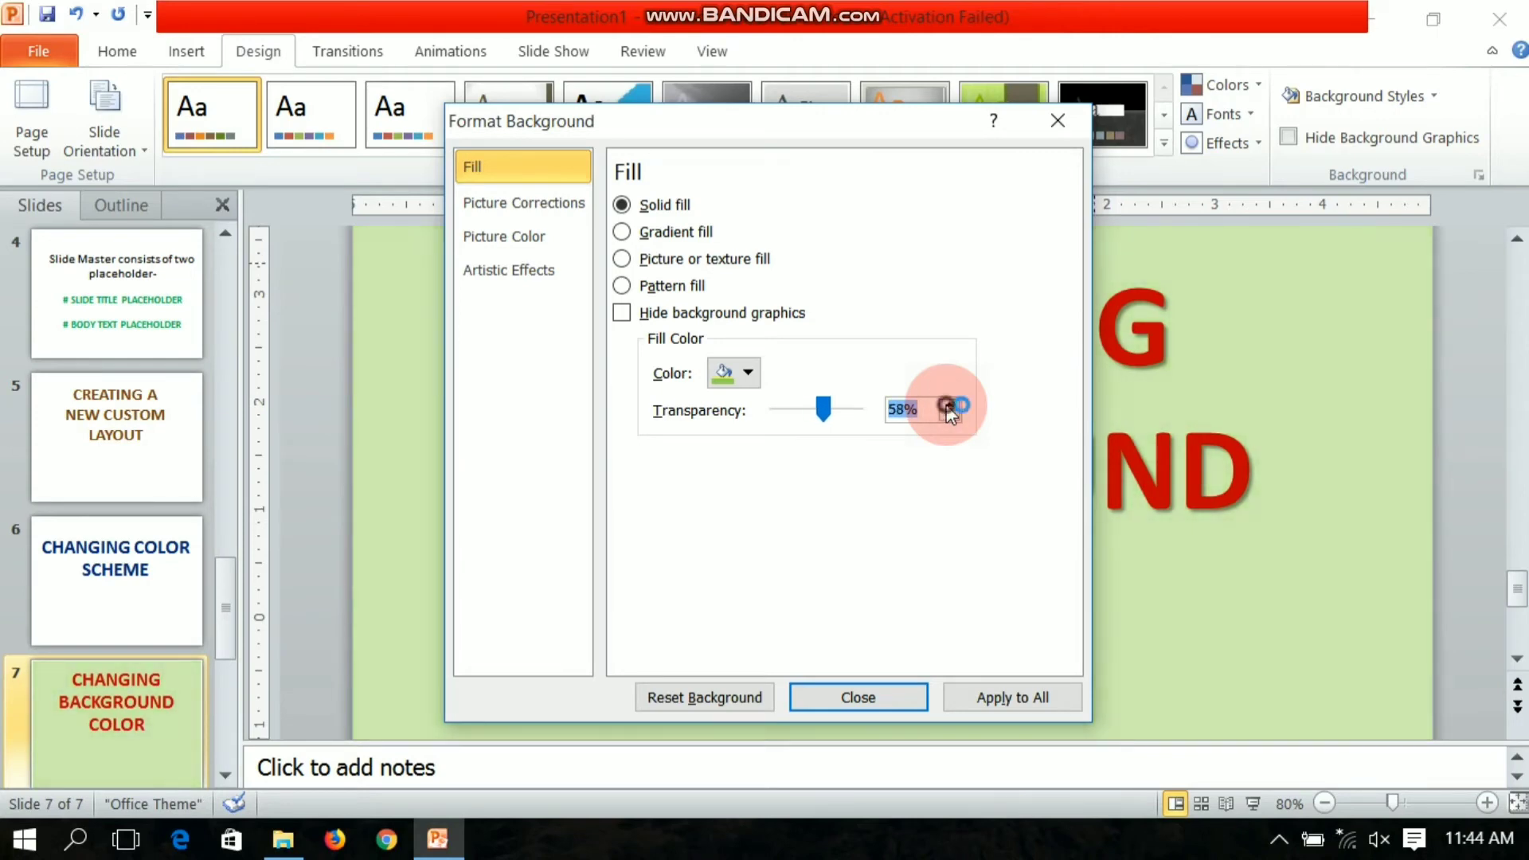
{"action": "left_click", "coordinate": [947, 405]}
{"action": "left_click", "coordinate": [947, 405]}
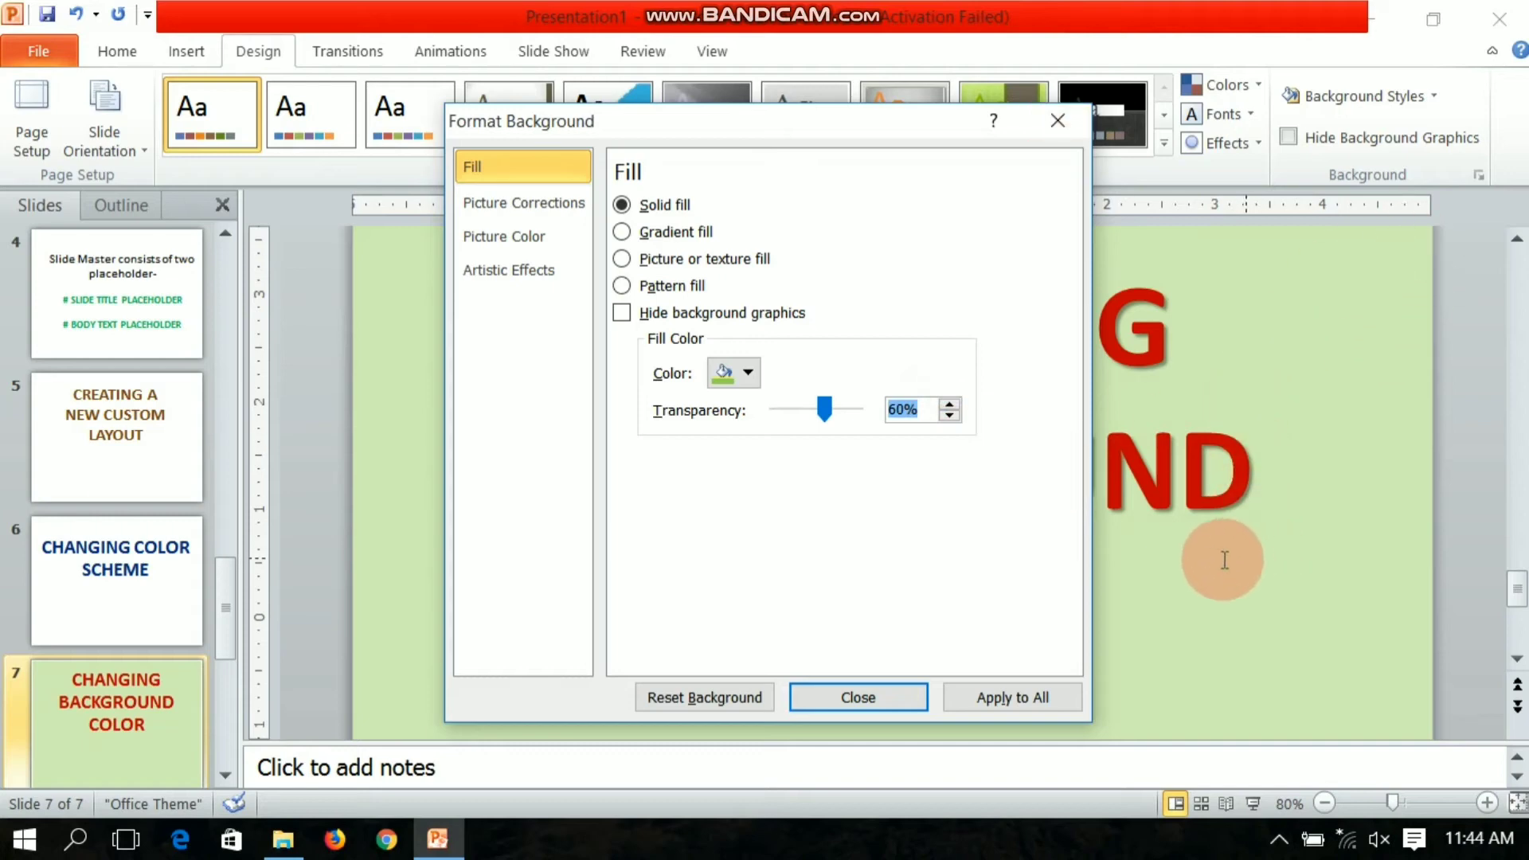
- Lower the transparency of the solid background fill to 57%
{"action": "left_click", "coordinate": [828, 406]}
{"action": "left_click", "coordinate": [808, 407]}
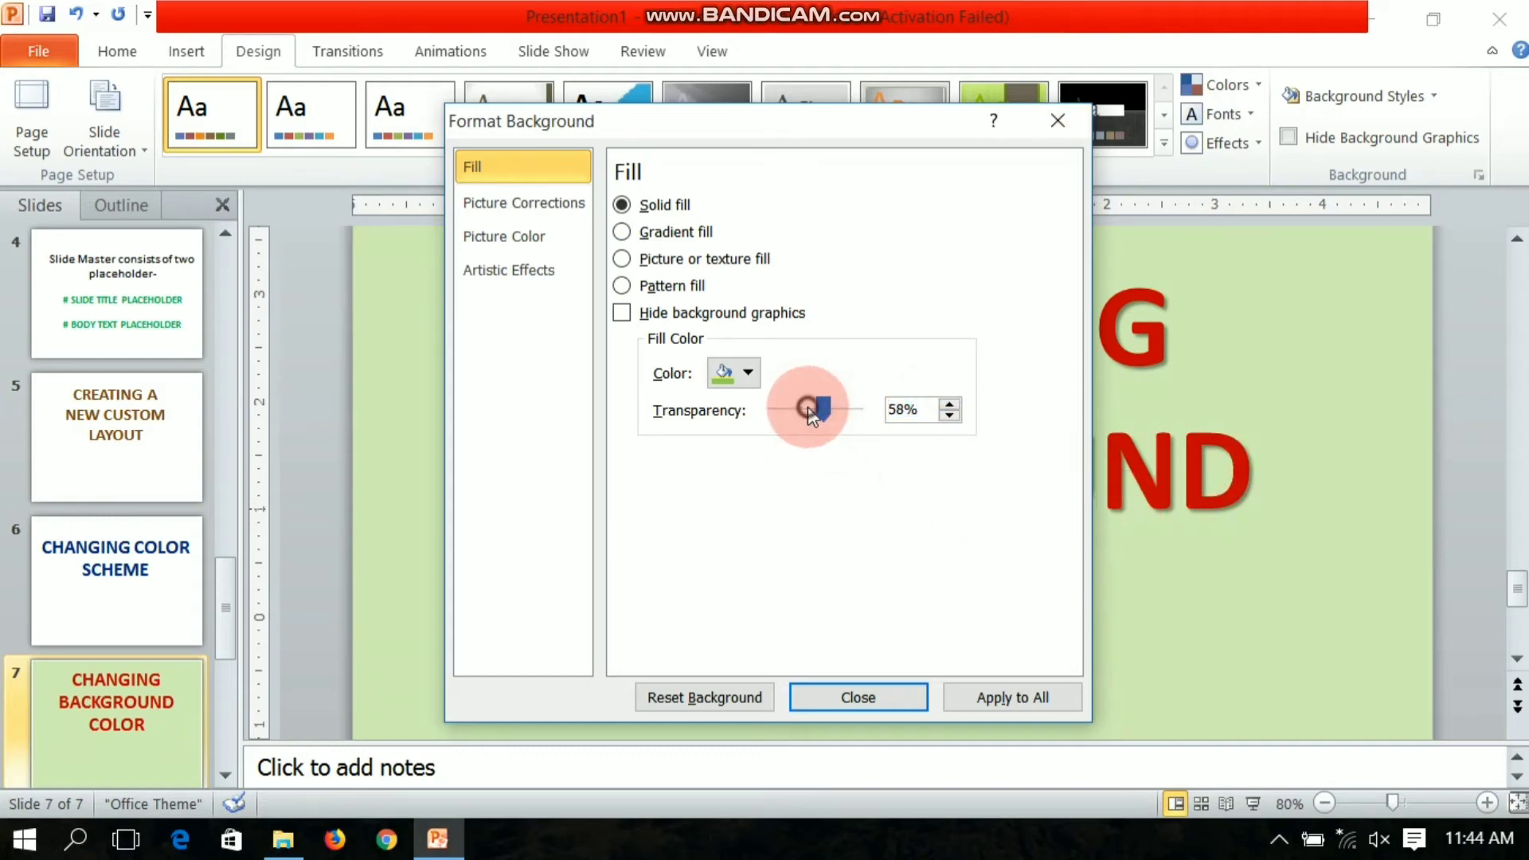
{"action": "left_click", "coordinate": [808, 407]}
{"action": "left_click", "coordinate": [676, 286]}
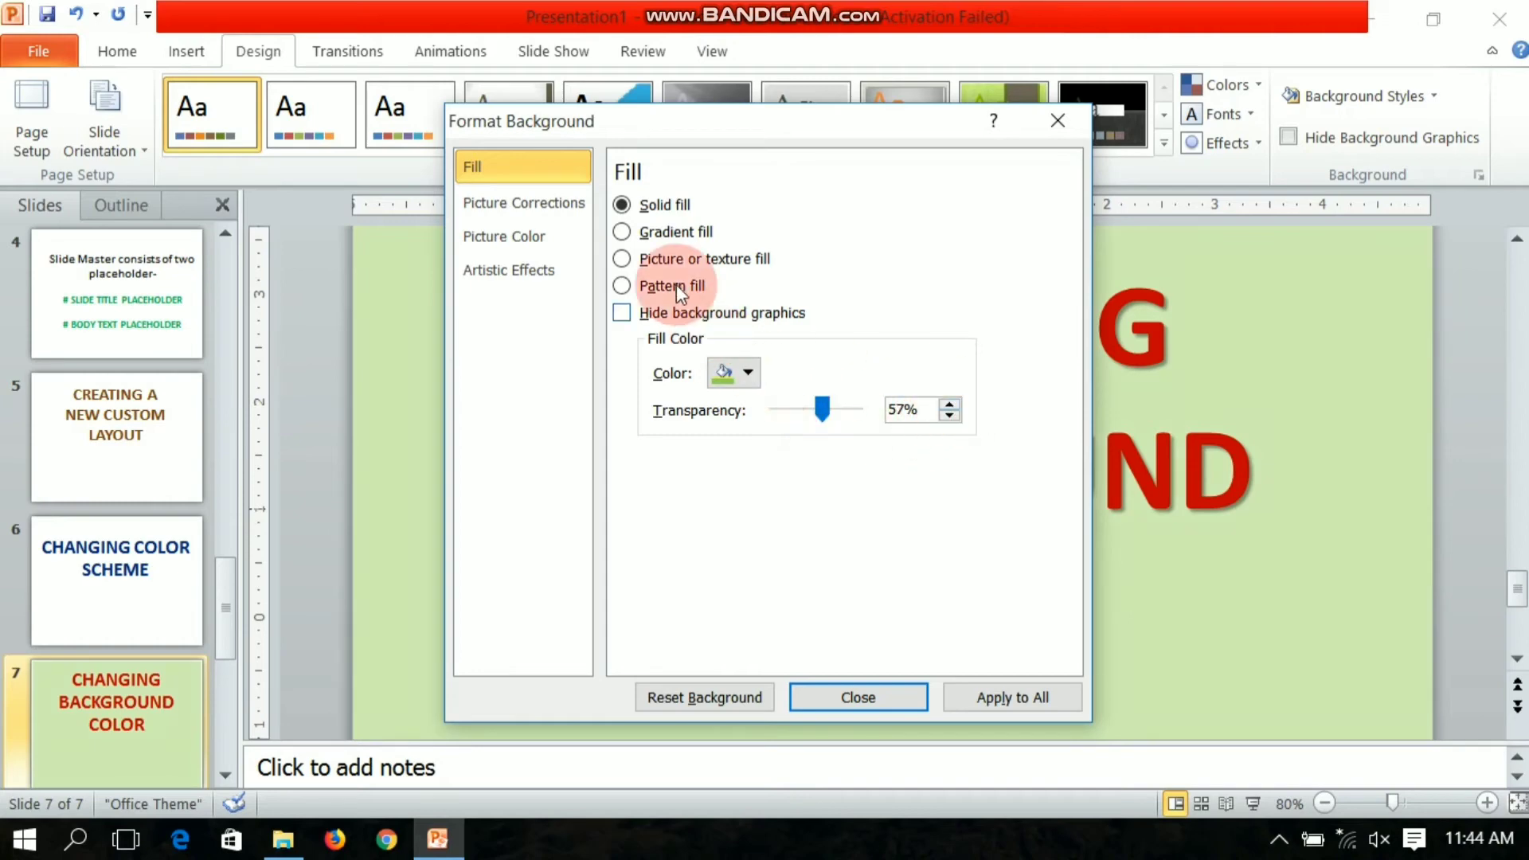
- Switch the slide background to a gradient fill using the first preset, running from dark blue through purple and red to orange
{"action": "left_click", "coordinate": [625, 235]}
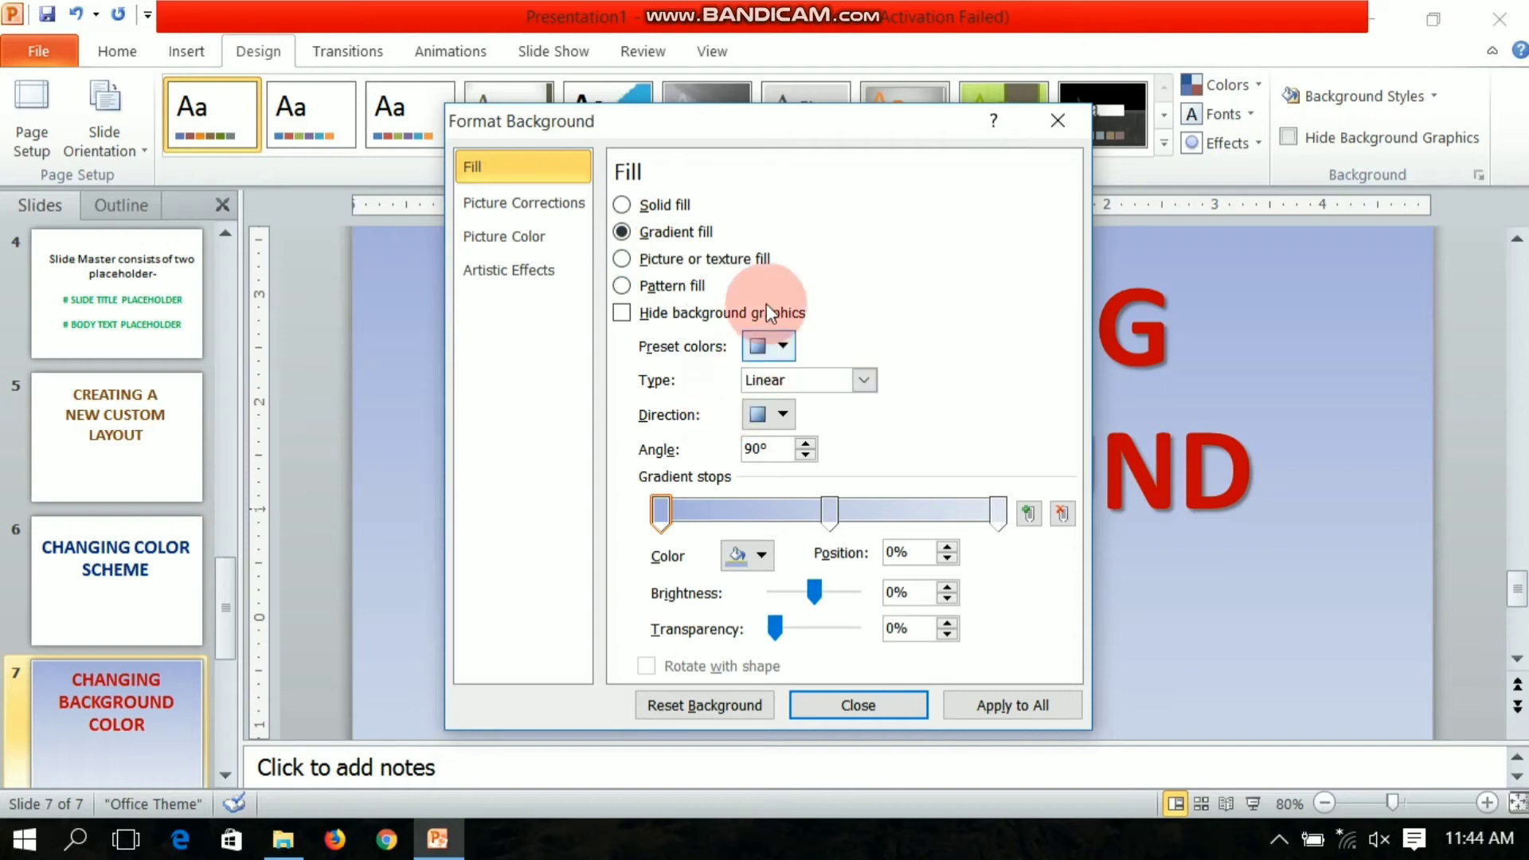
{"action": "left_click", "coordinate": [764, 347]}
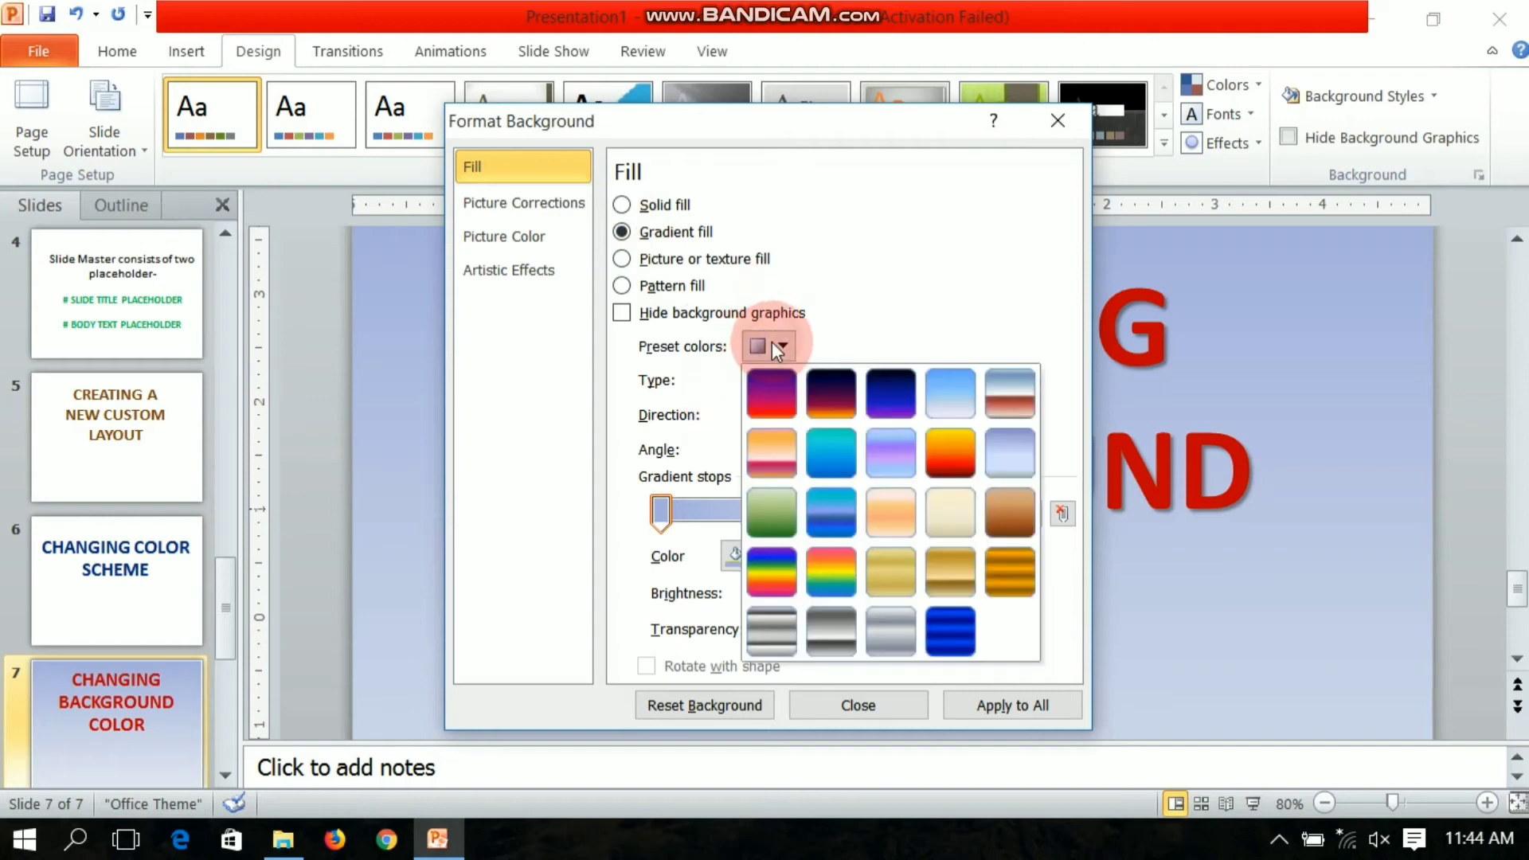
{"action": "left_click", "coordinate": [772, 399]}
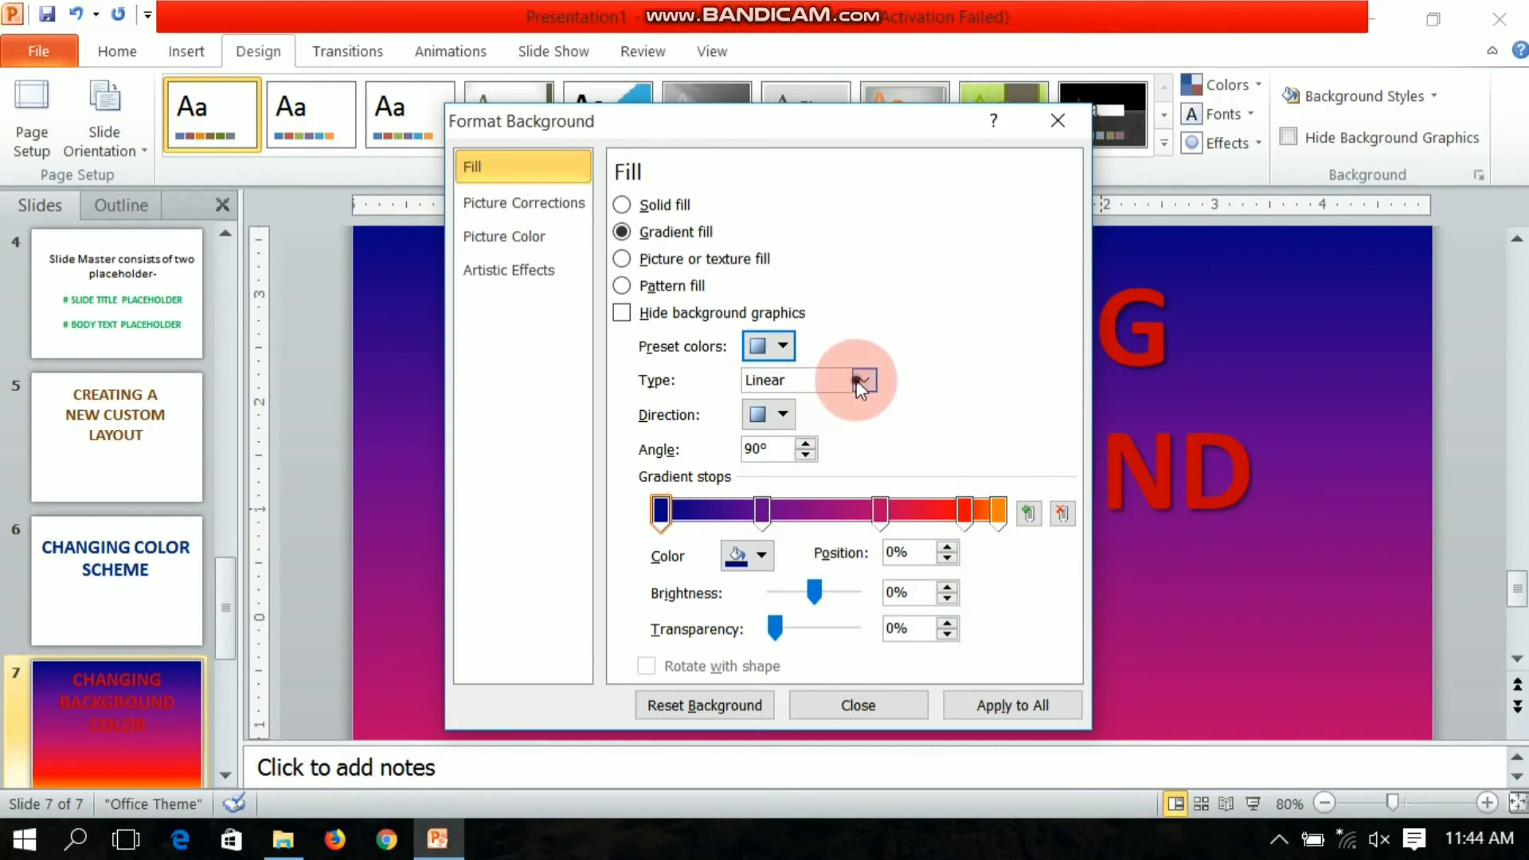
- Try the Radial gradient type, settle on Rectangular, and set the gradient direction to spread from the center
{"action": "left_click", "coordinate": [859, 380]}
{"action": "left_click", "coordinate": [827, 424]}
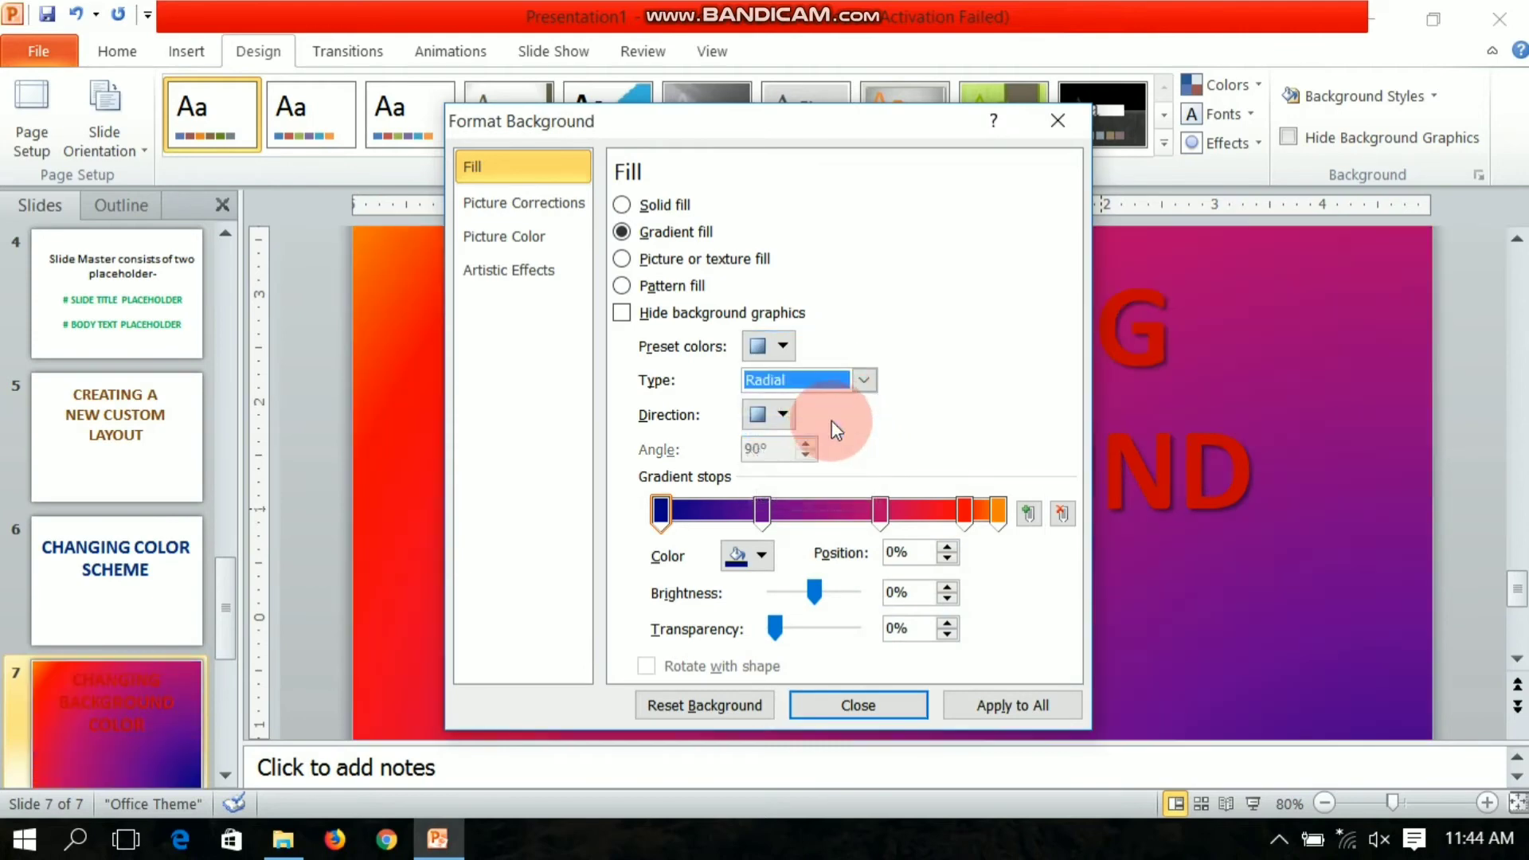
{"action": "left_click", "coordinate": [859, 385]}
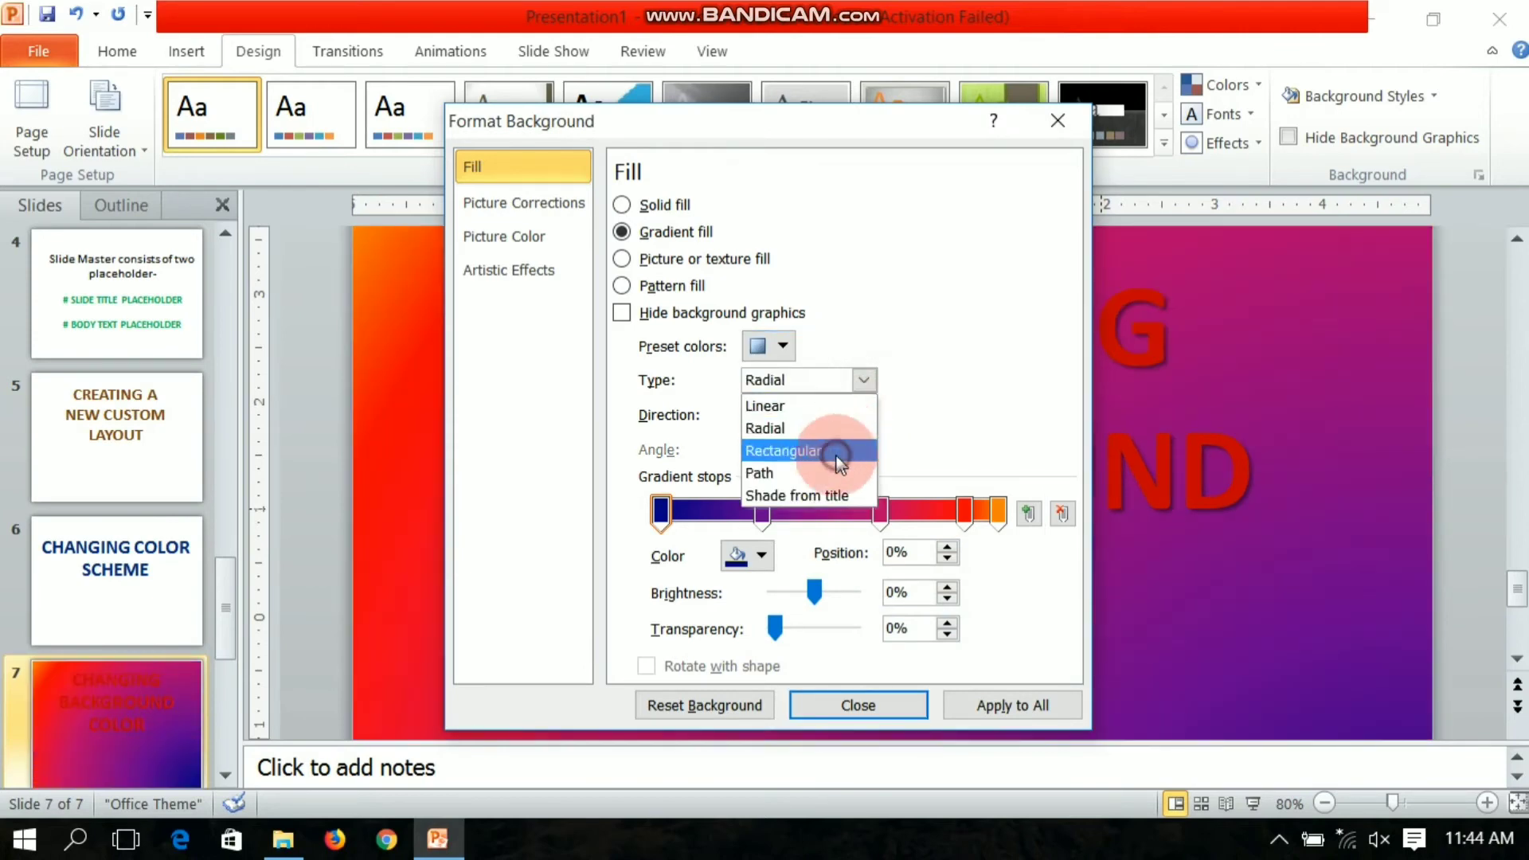
{"action": "left_click", "coordinate": [835, 453]}
{"action": "left_click", "coordinate": [864, 380]}
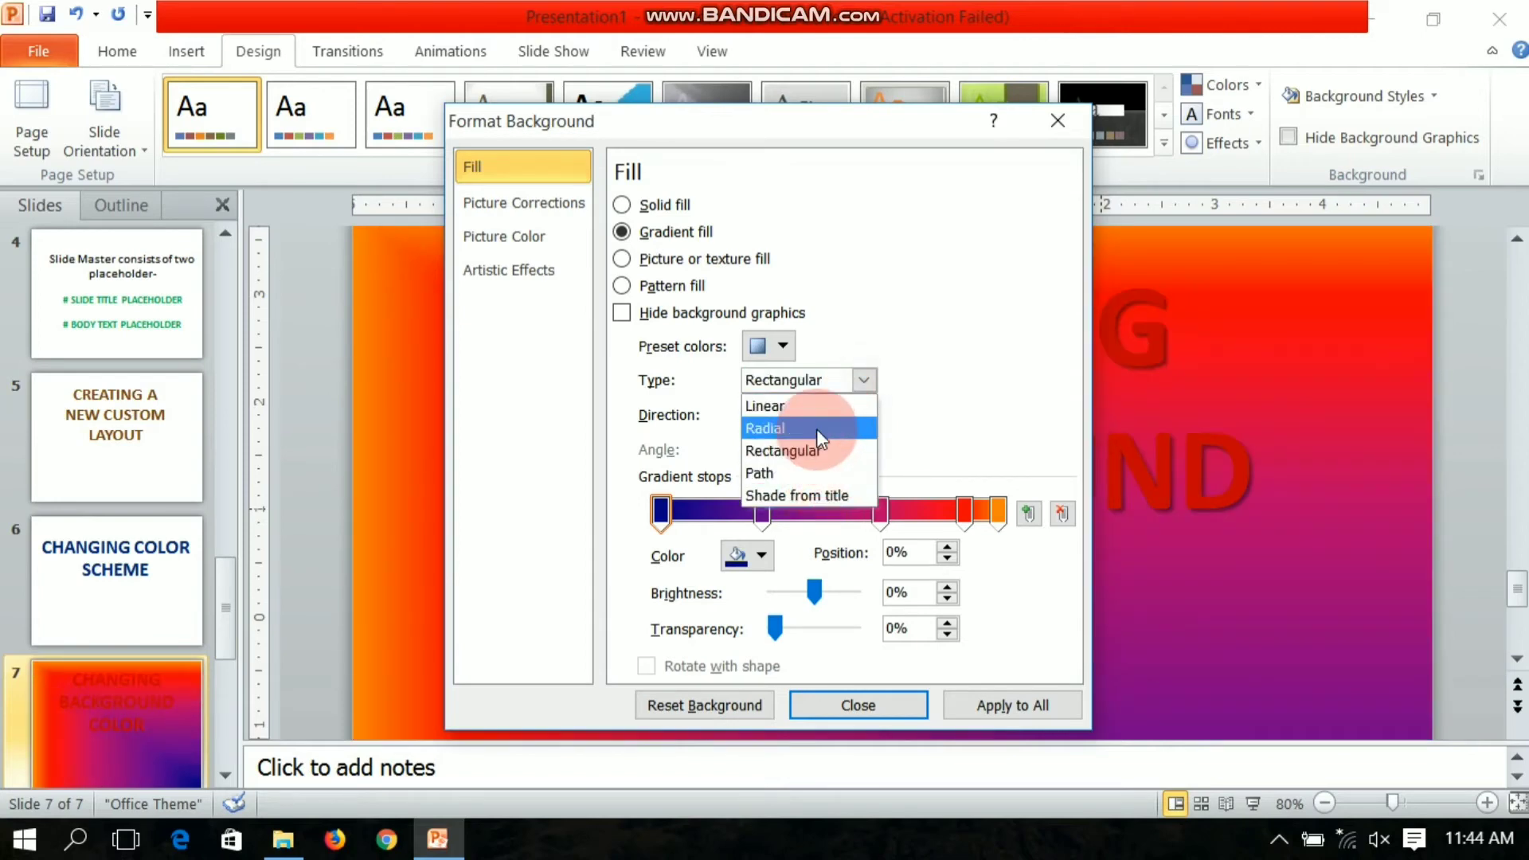
{"action": "left_click", "coordinate": [932, 386]}
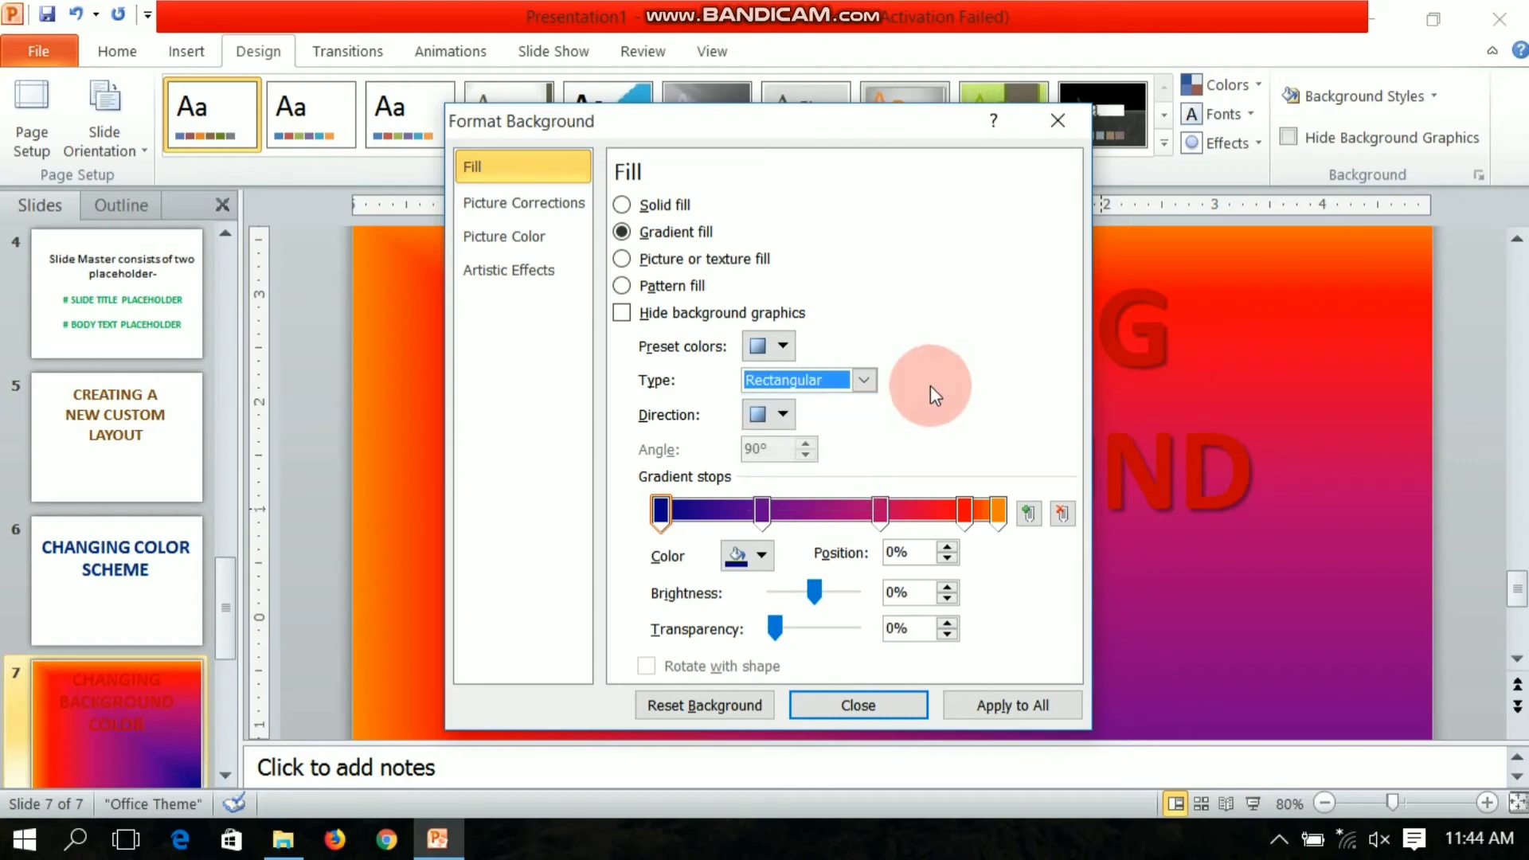
{"action": "left_click", "coordinate": [786, 416]}
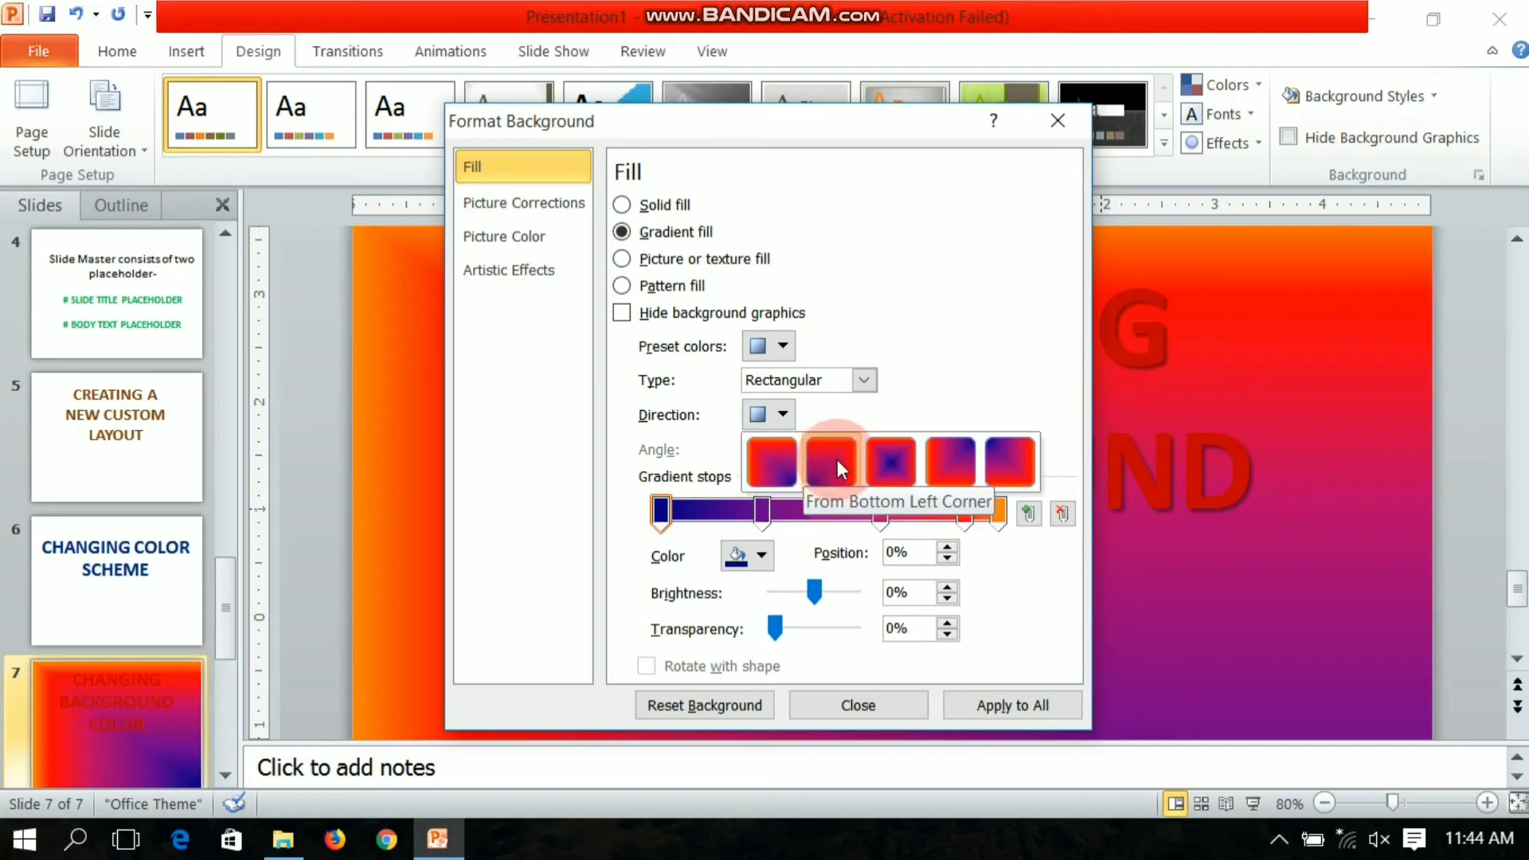
{"action": "left_click", "coordinate": [883, 468]}
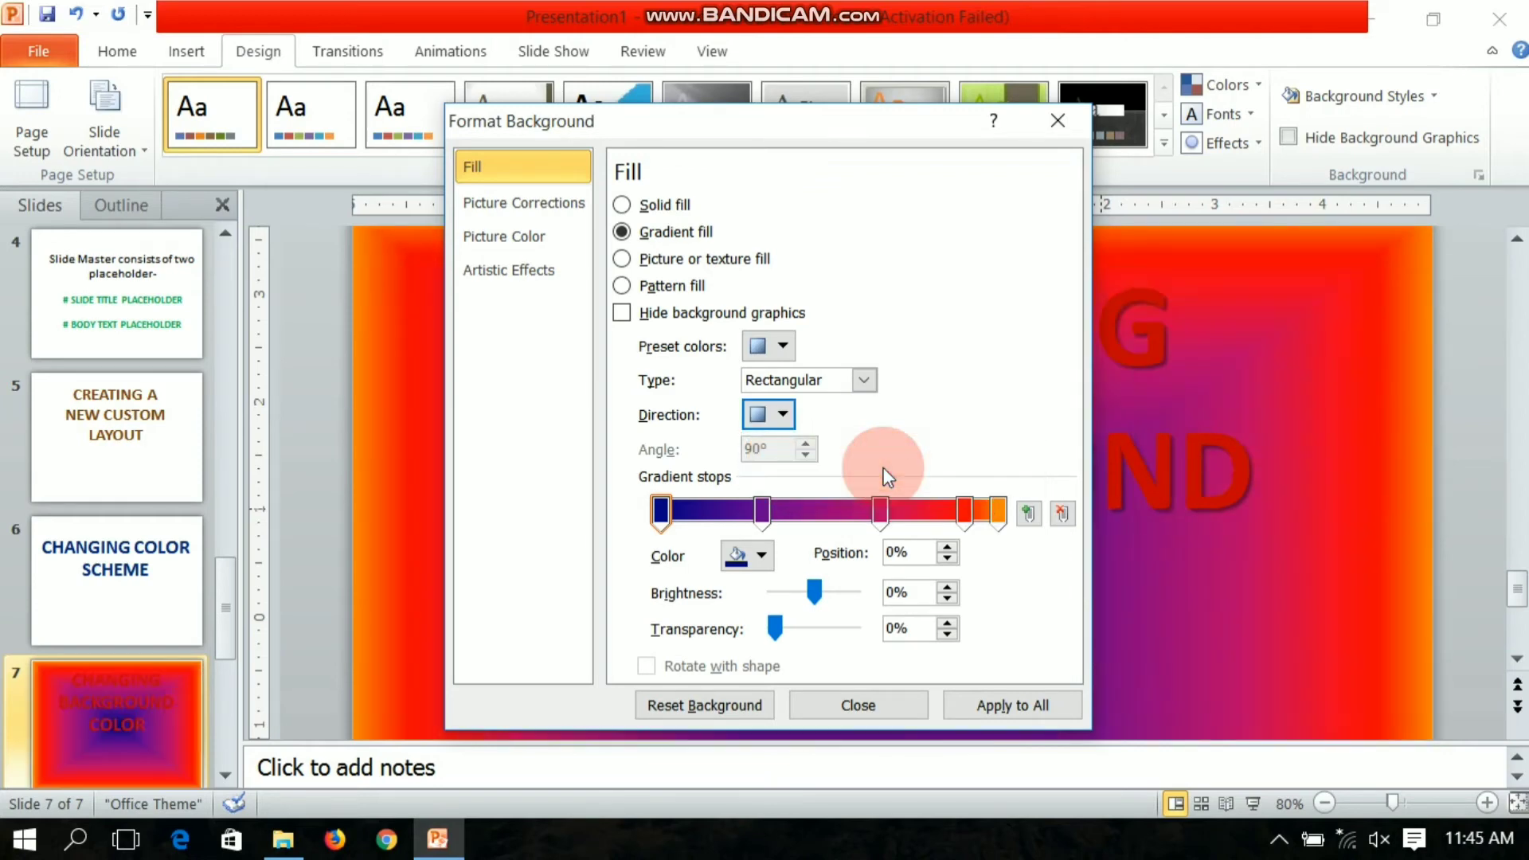
- Add four gradient stops: two between the dark blue and purple stops, one of them at 21%, one before the magenta stop, and one at 81%
{"action": "left_click", "coordinate": [749, 514]}
{"action": "left_click", "coordinate": [731, 515]}
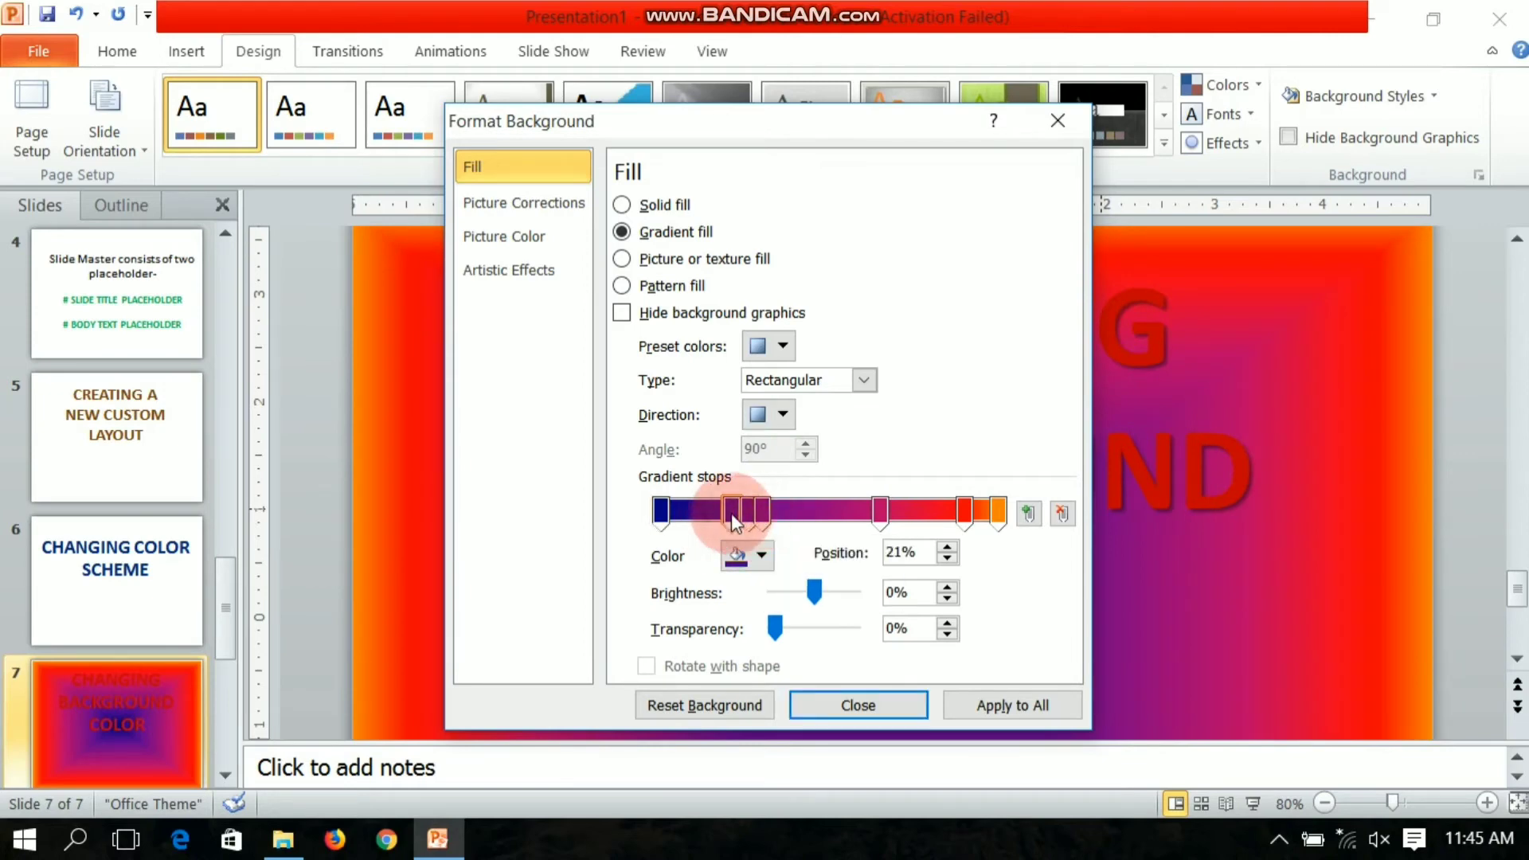
{"action": "left_click", "coordinate": [854, 506]}
{"action": "left_click", "coordinate": [931, 508]}
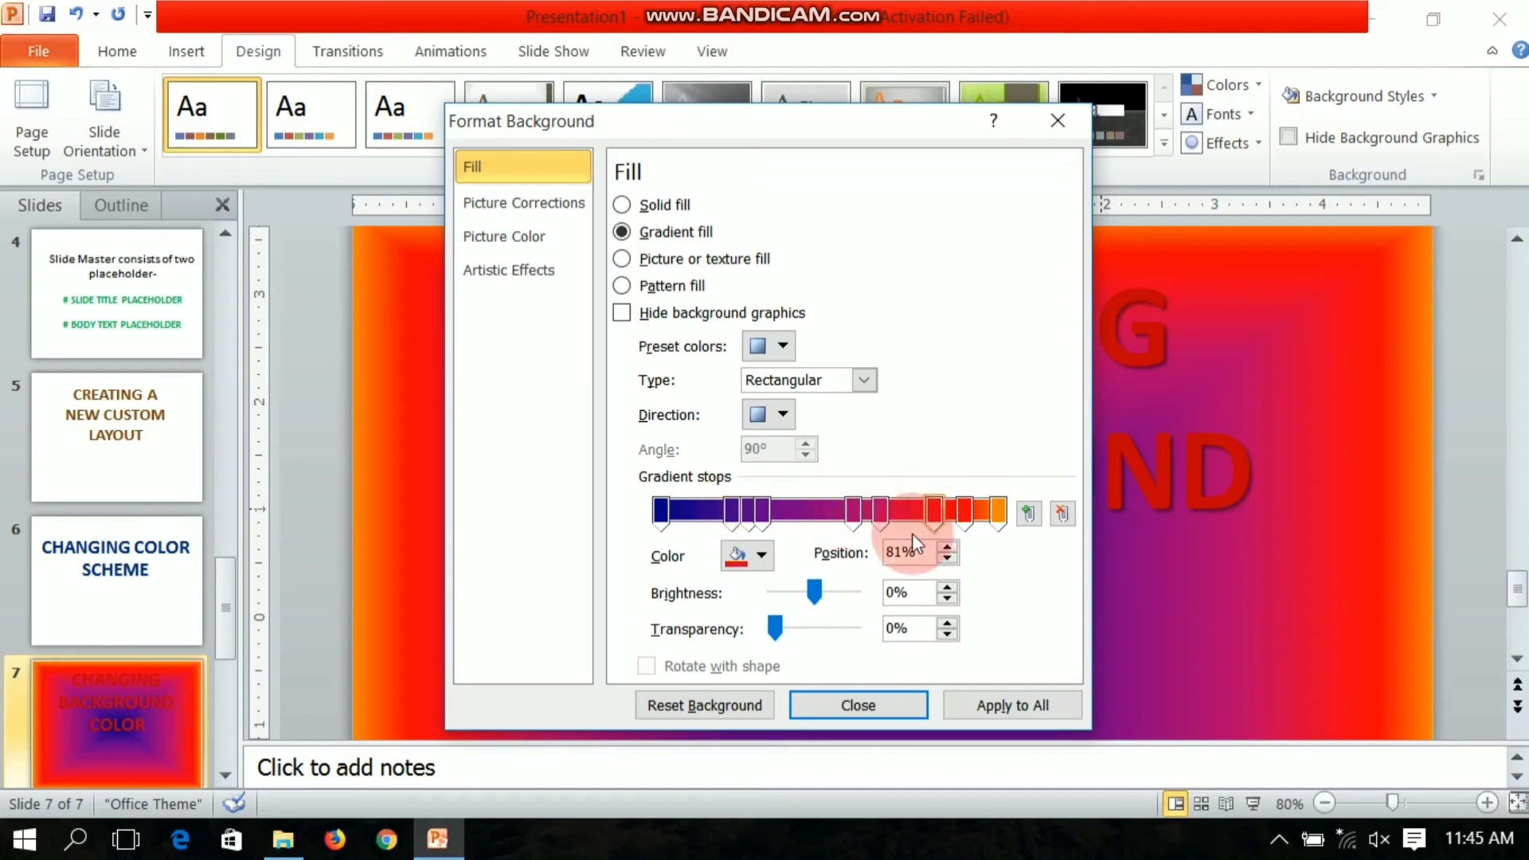
- Open the color choices for the 81% gradient stop, leave its color as it is, and reset the slide background
{"action": "left_click", "coordinate": [763, 556]}
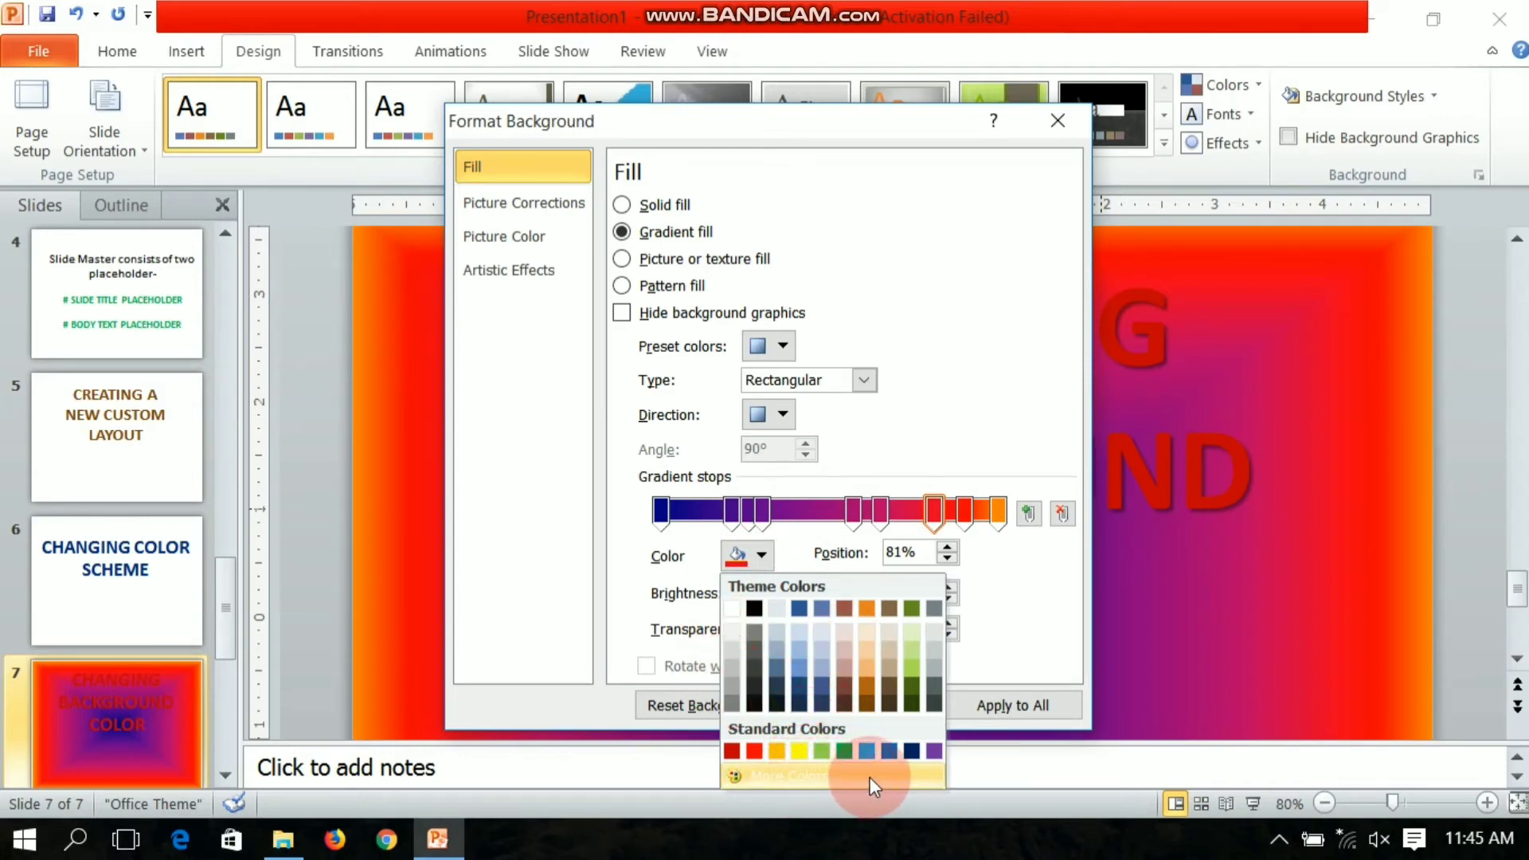
{"action": "left_click", "coordinate": [1039, 630]}
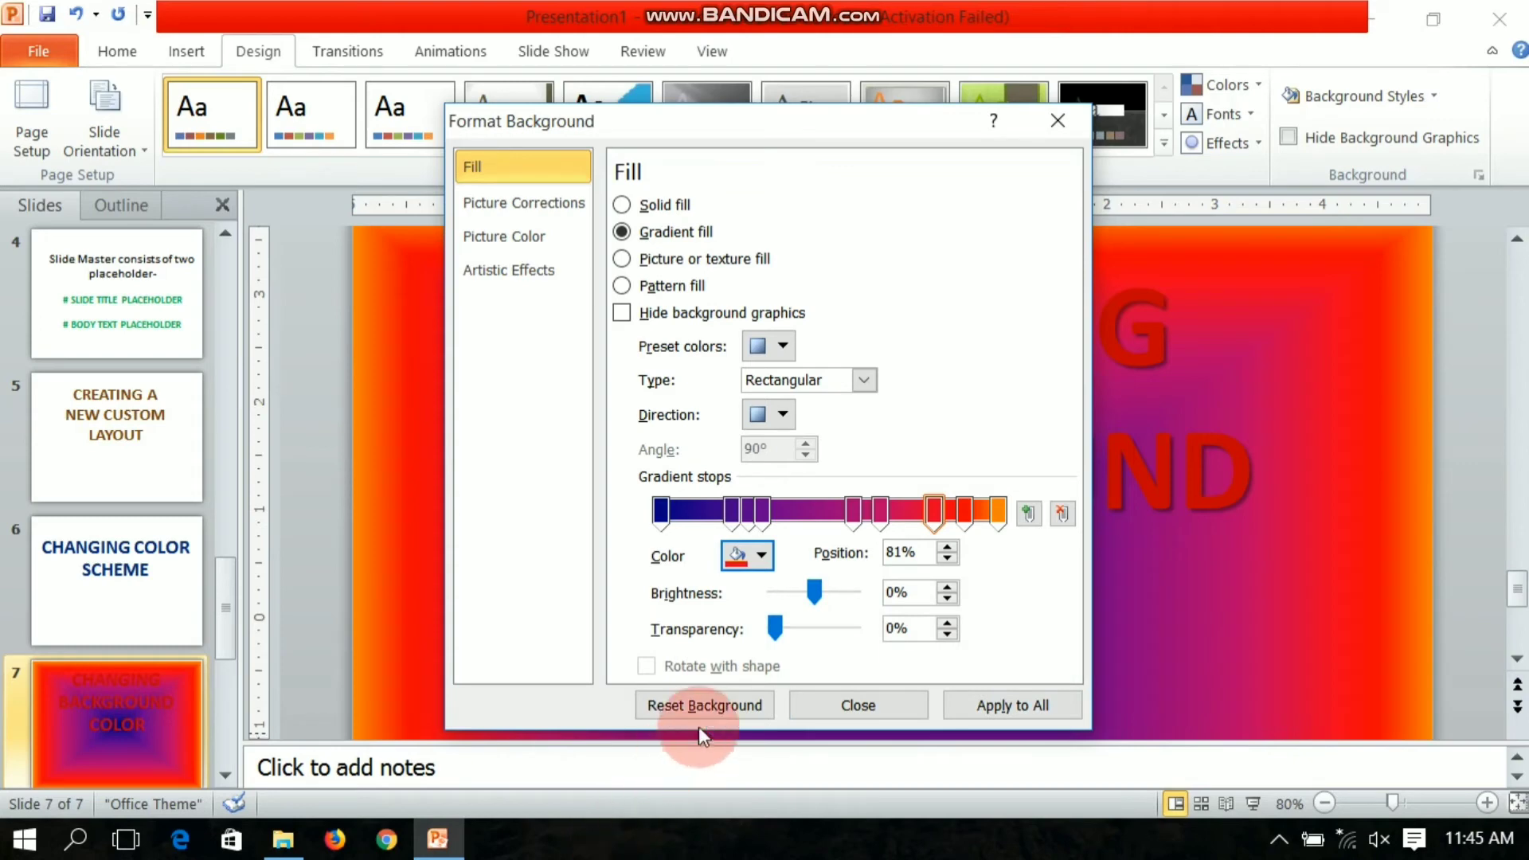
{"action": "left_click", "coordinate": [701, 706]}
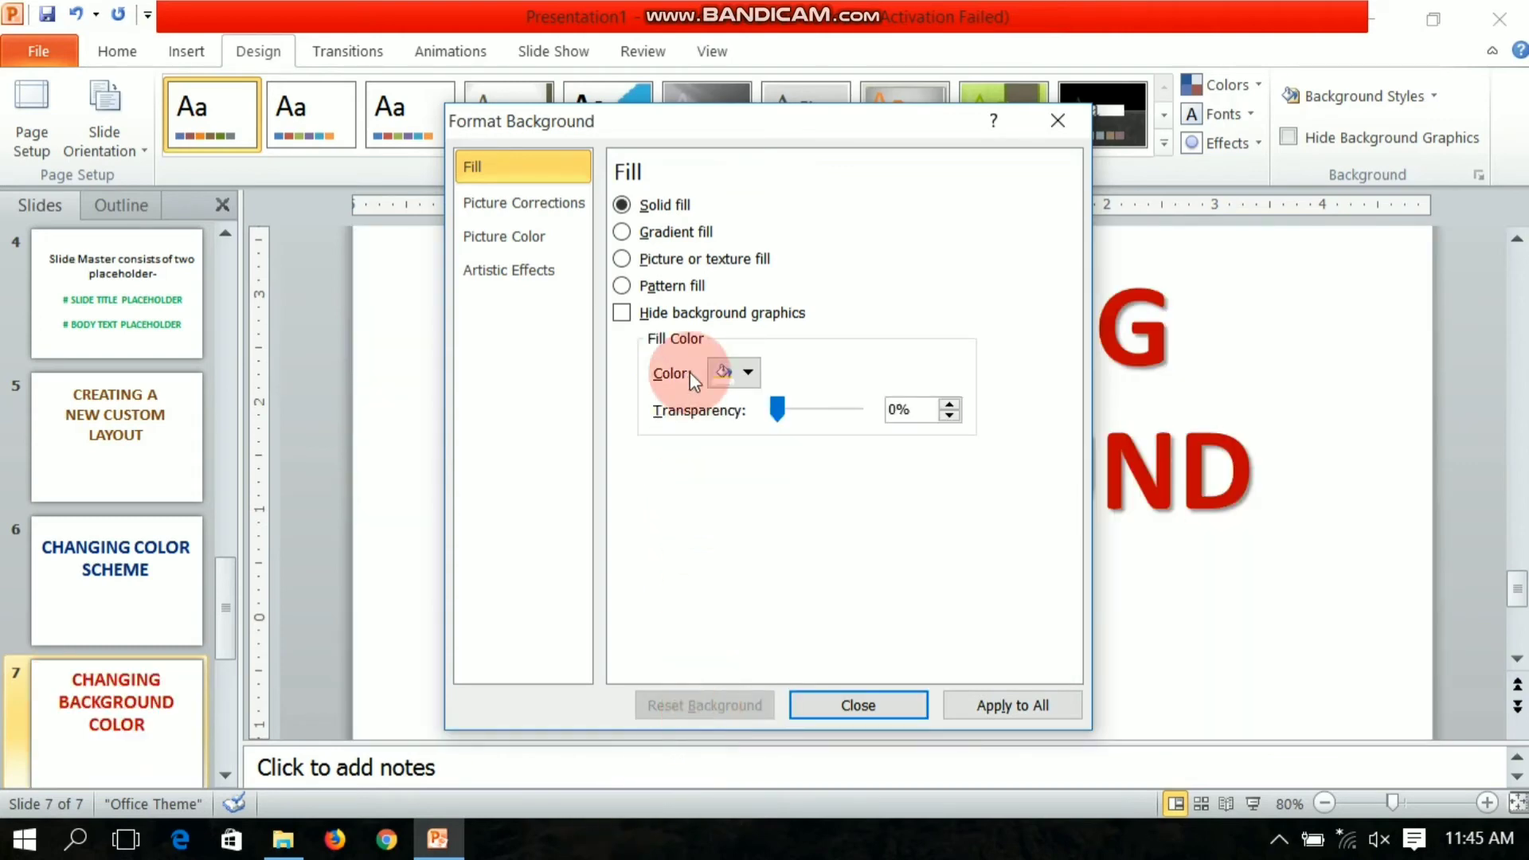
- Switch the slide background to a picture or texture fill using the blue denim texture
{"action": "left_click", "coordinate": [622, 259]}
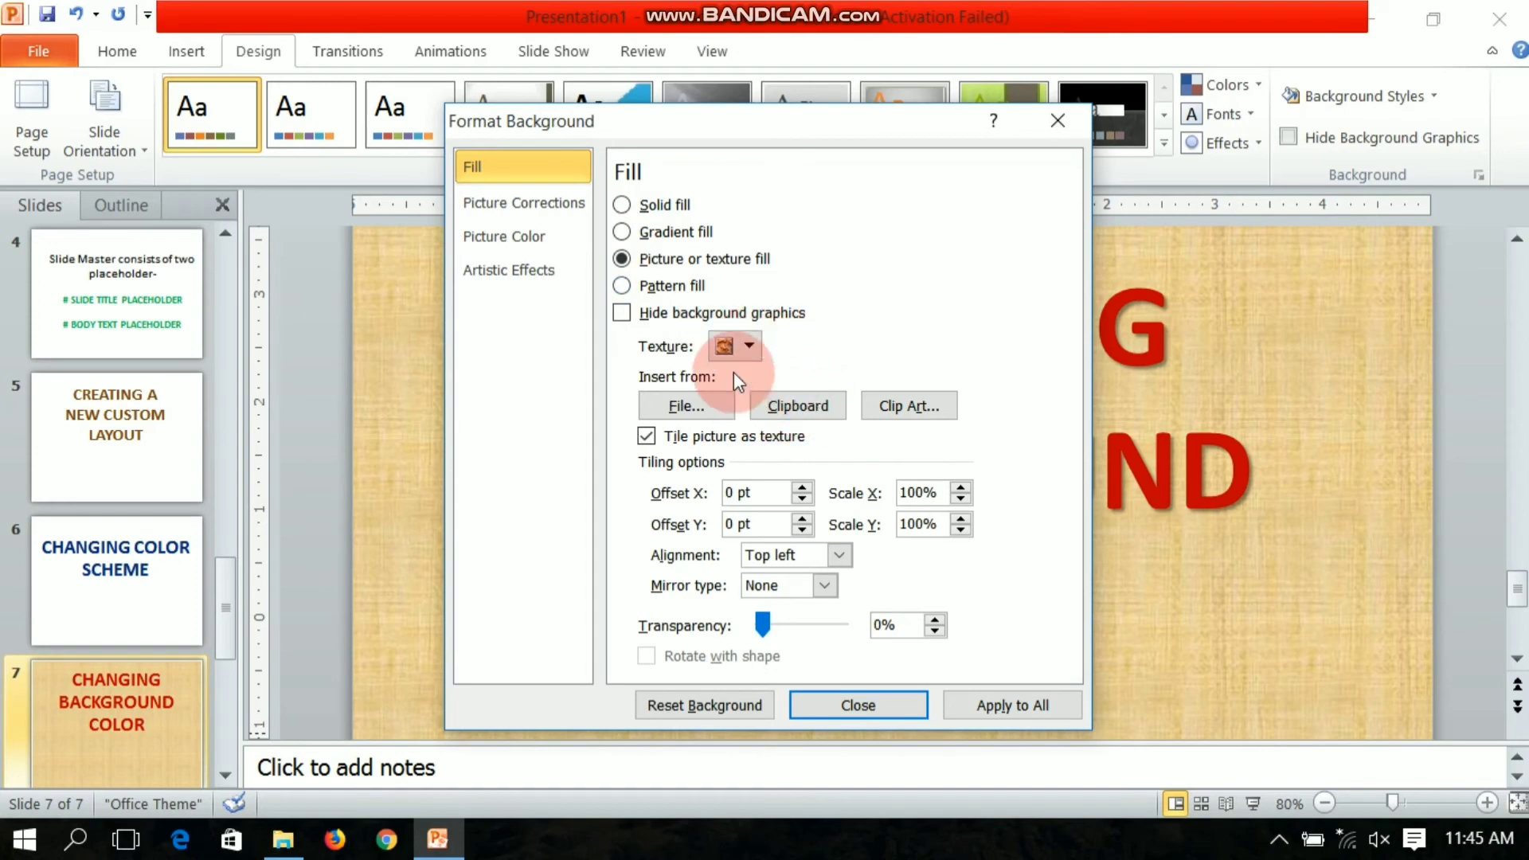
{"action": "left_click", "coordinate": [753, 351]}
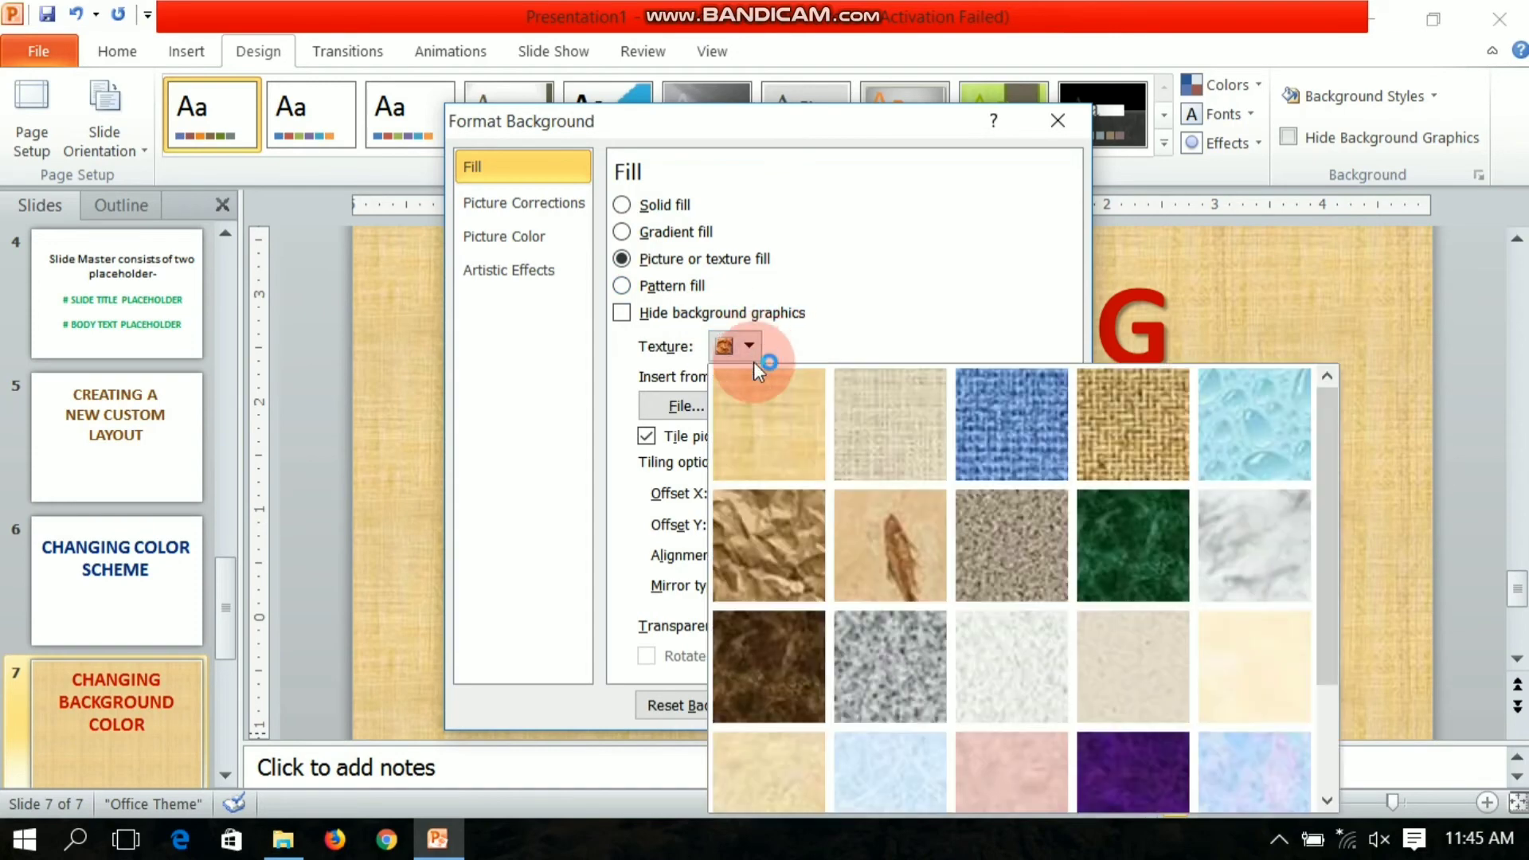
{"action": "left_click", "coordinate": [985, 446]}
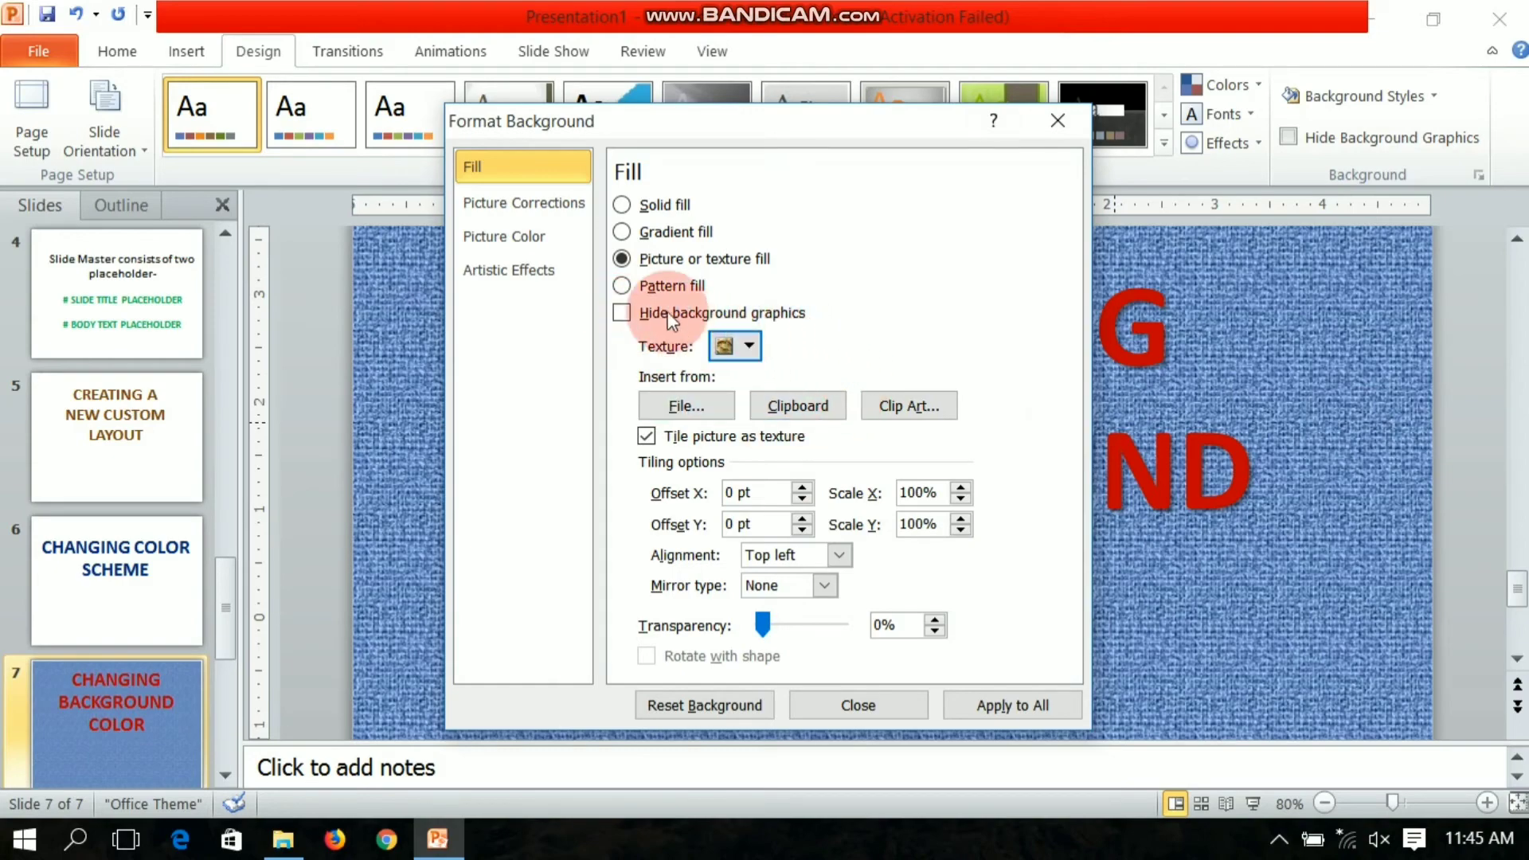
- Switch the slide background to a pattern fill, try diagonal and horizontal stripes, and settle on dark vertical stripes
{"action": "left_click", "coordinate": [624, 292]}
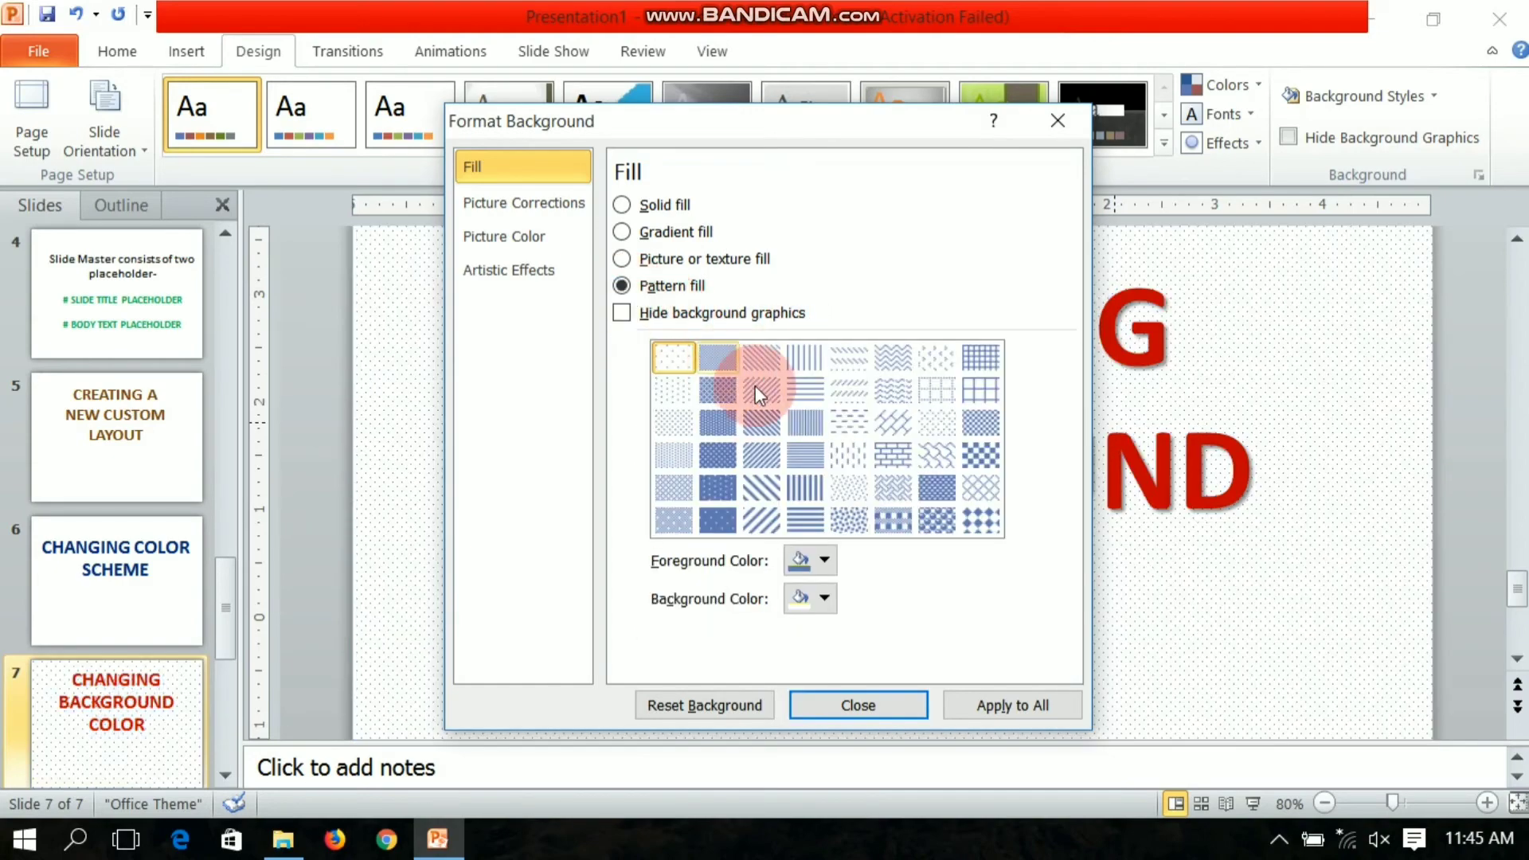
{"action": "left_click", "coordinate": [762, 391]}
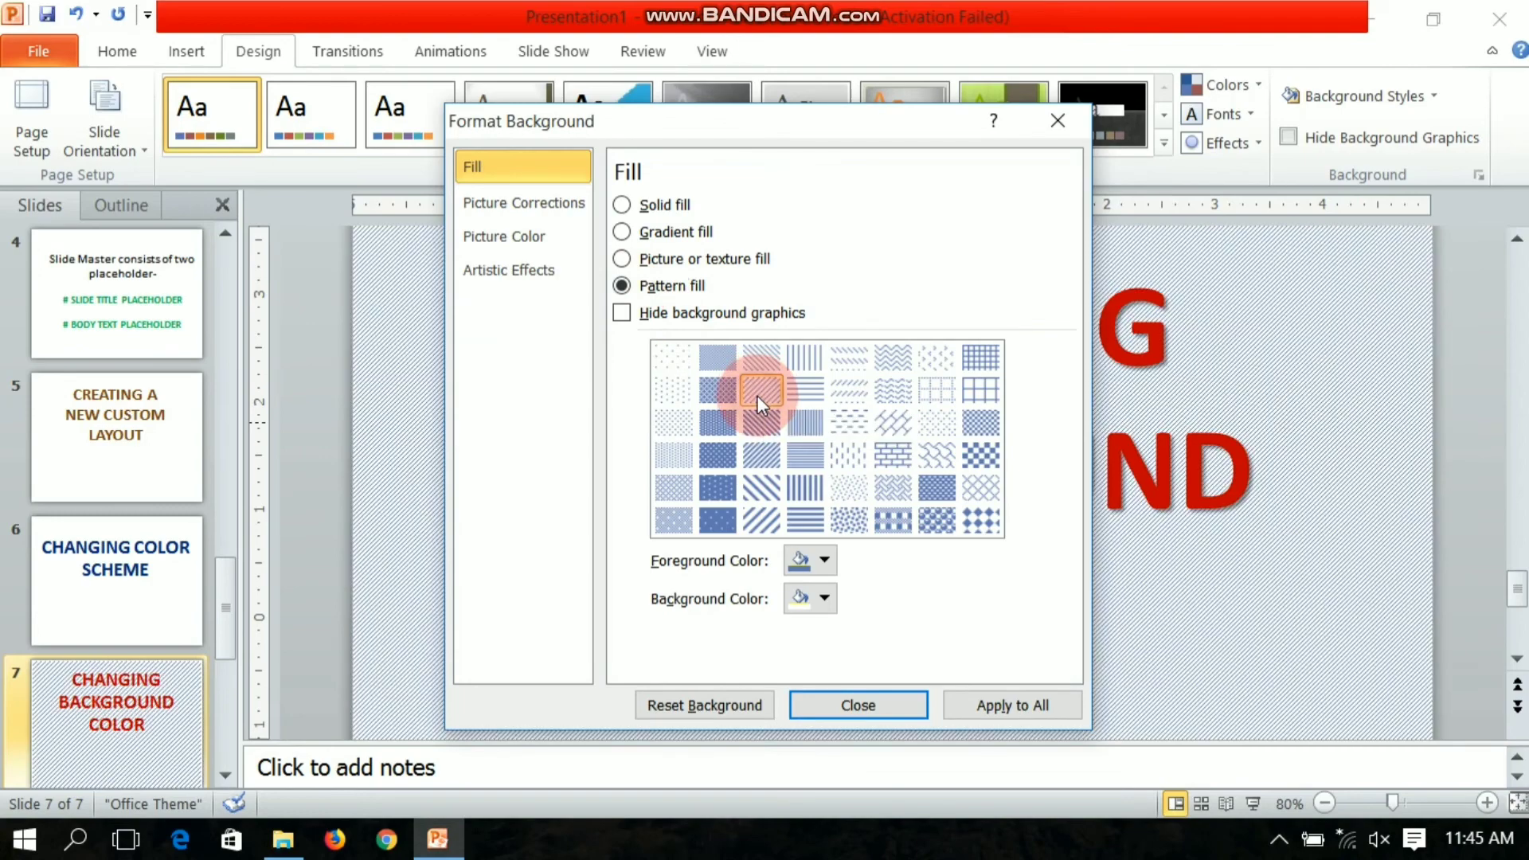
{"action": "left_click", "coordinate": [853, 393]}
{"action": "left_click", "coordinate": [807, 471]}
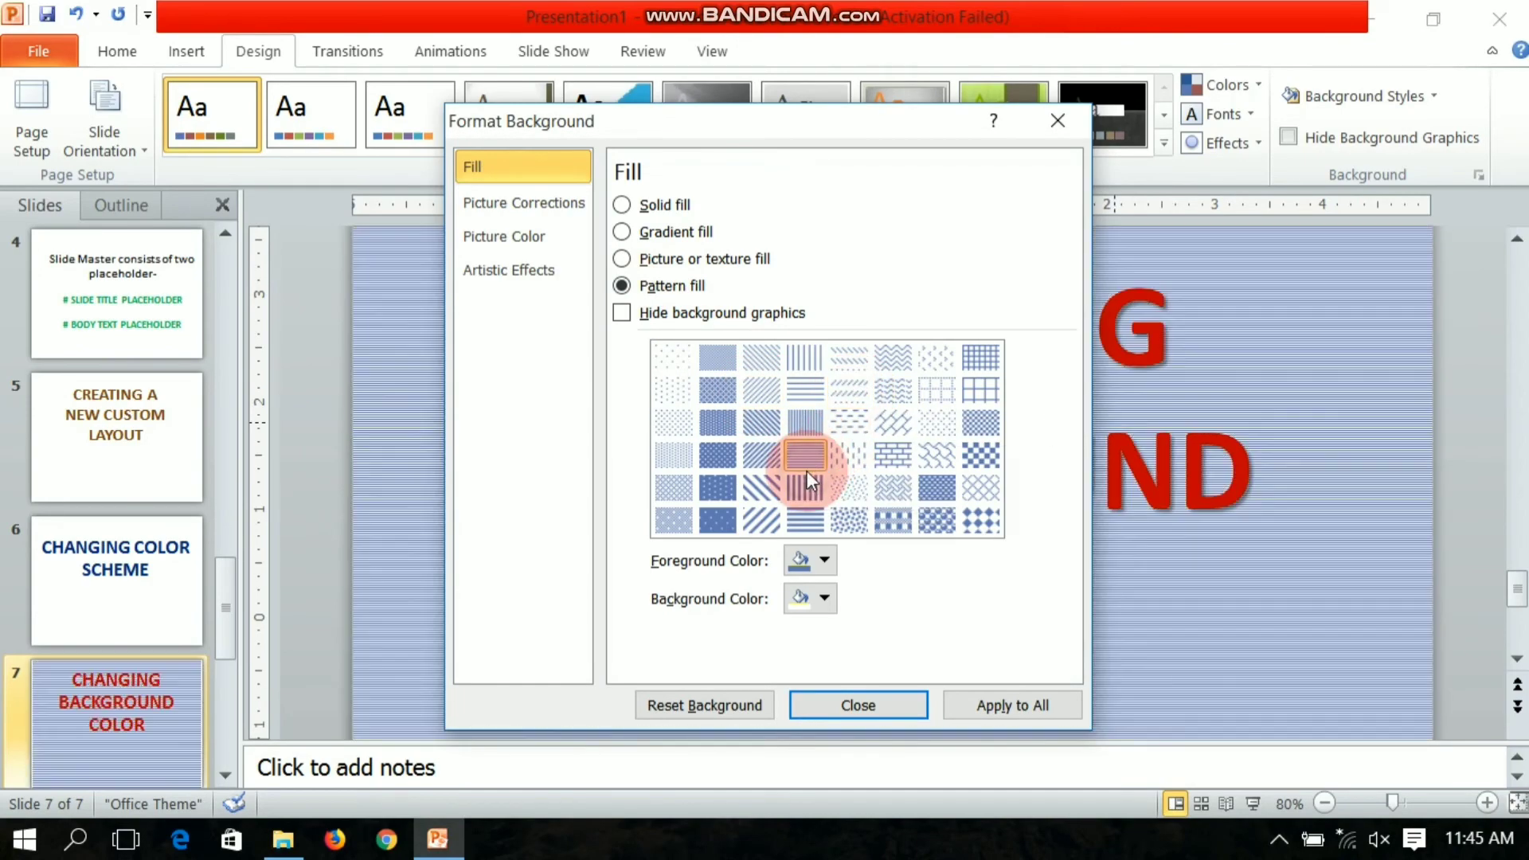
{"action": "left_click", "coordinate": [764, 489]}
{"action": "left_click", "coordinate": [806, 489]}
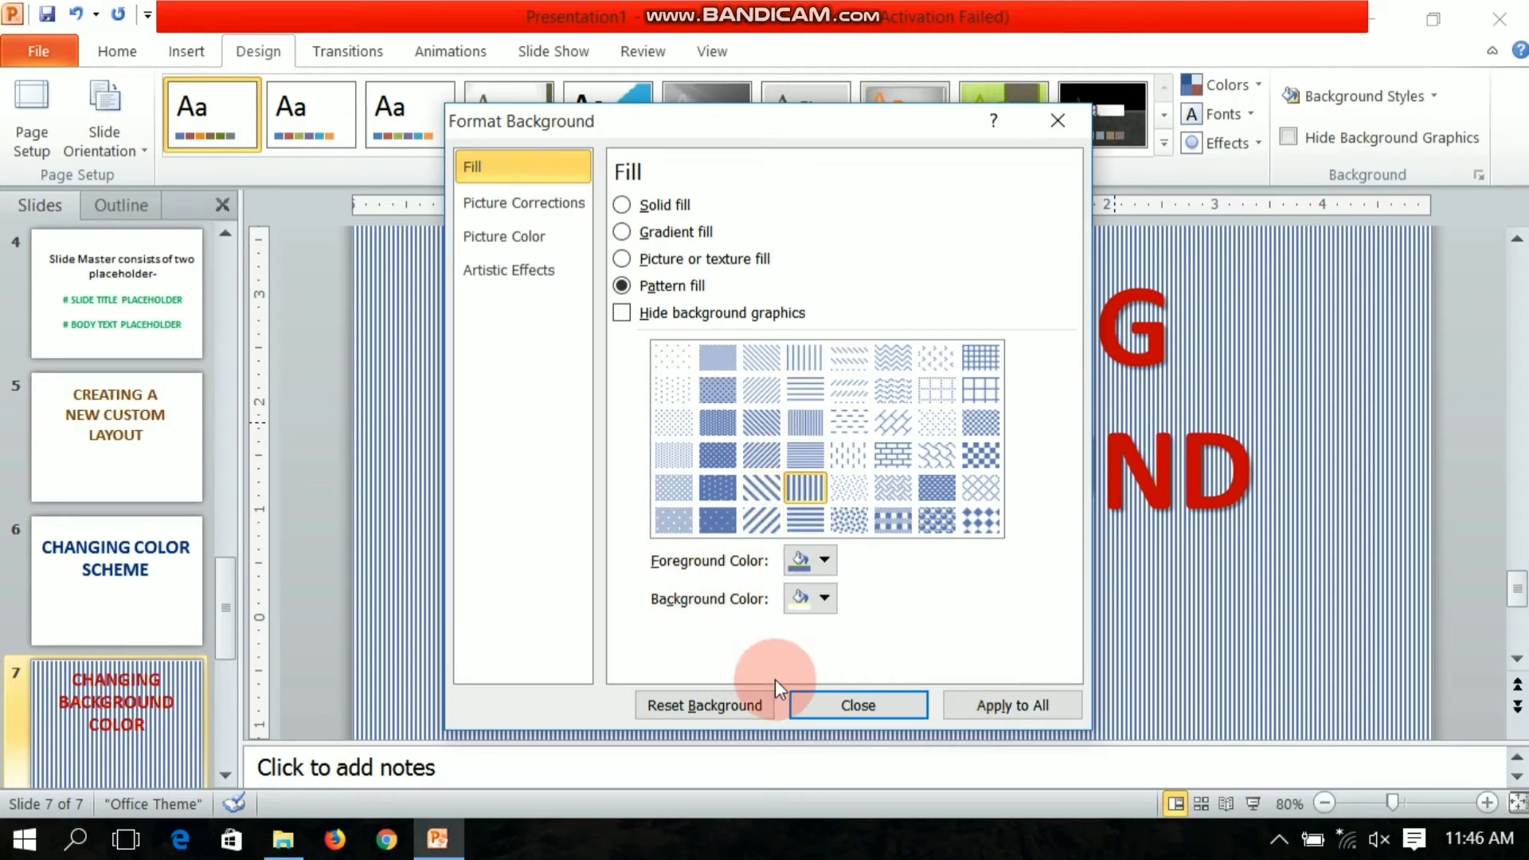
- Set the pattern's foreground color to light green, then try yellow as its background color and settle on a theme blue
{"action": "left_click", "coordinate": [822, 563]}
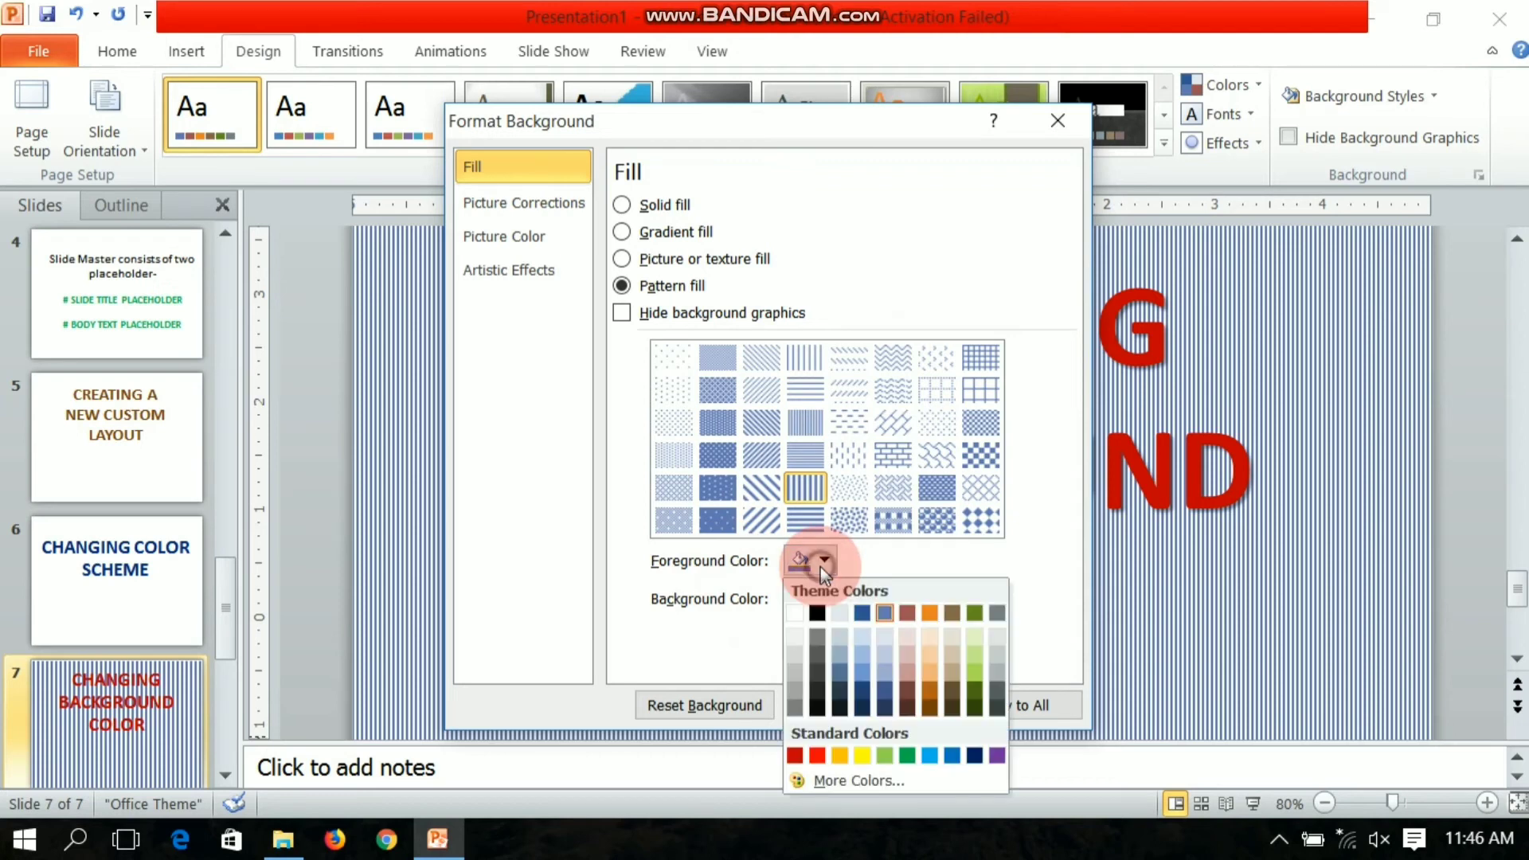
{"action": "left_click", "coordinate": [975, 677]}
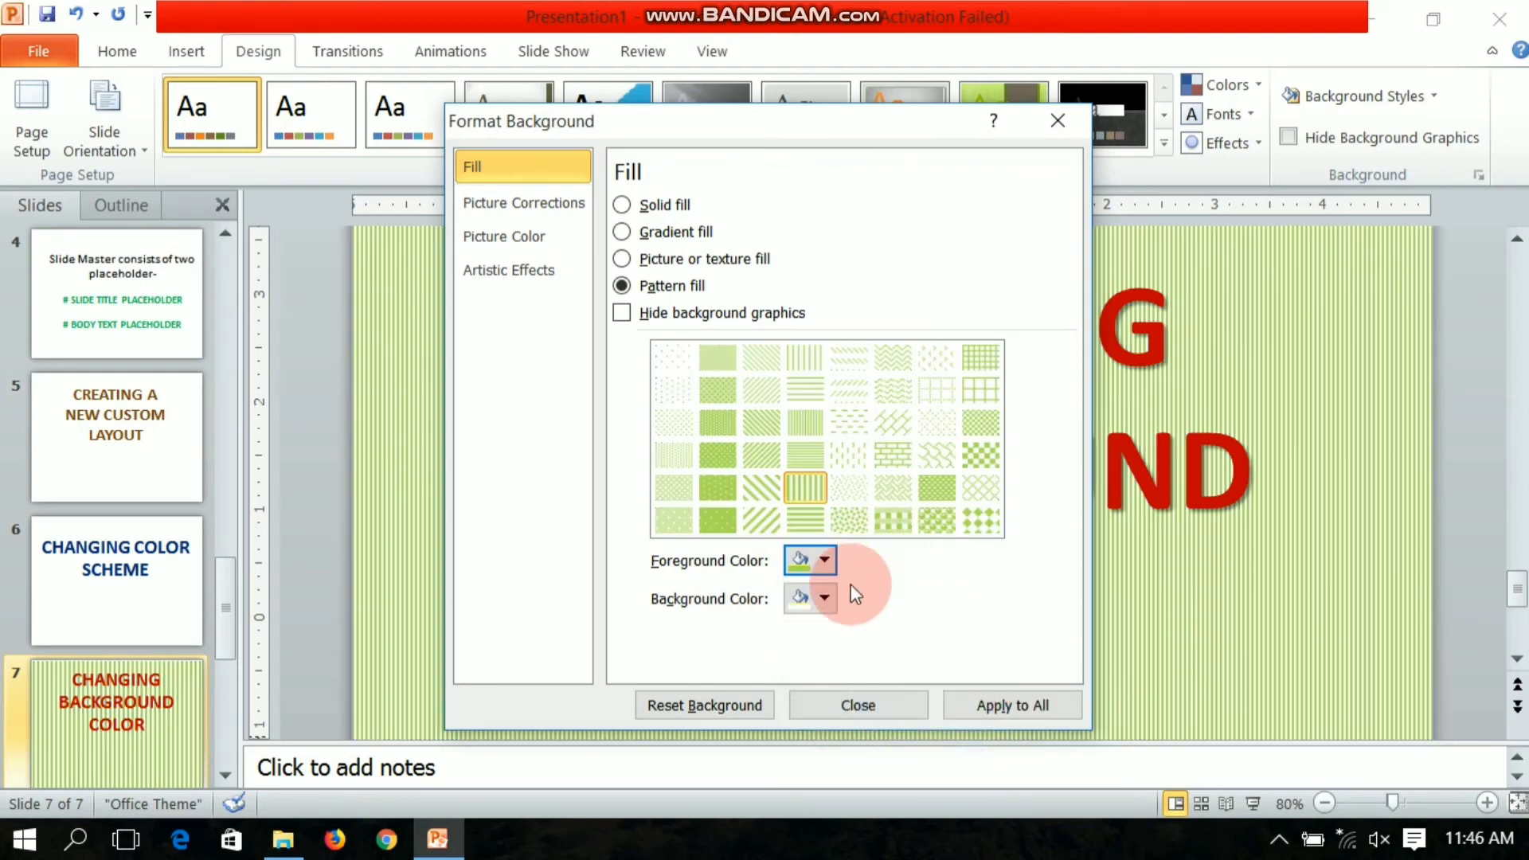
{"action": "left_click", "coordinate": [829, 600]}
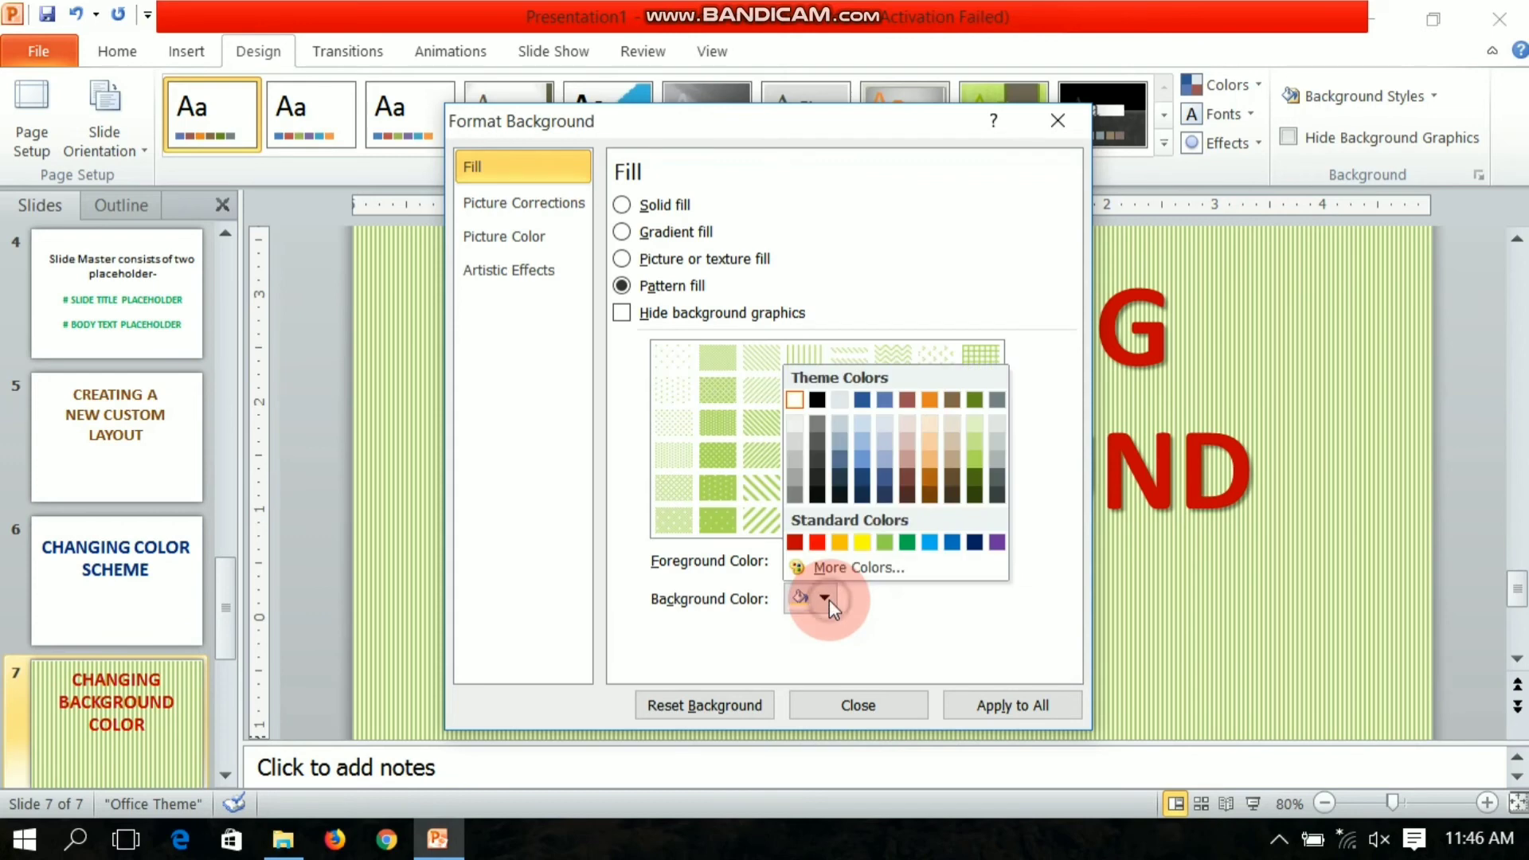
{"action": "left_click", "coordinate": [861, 545]}
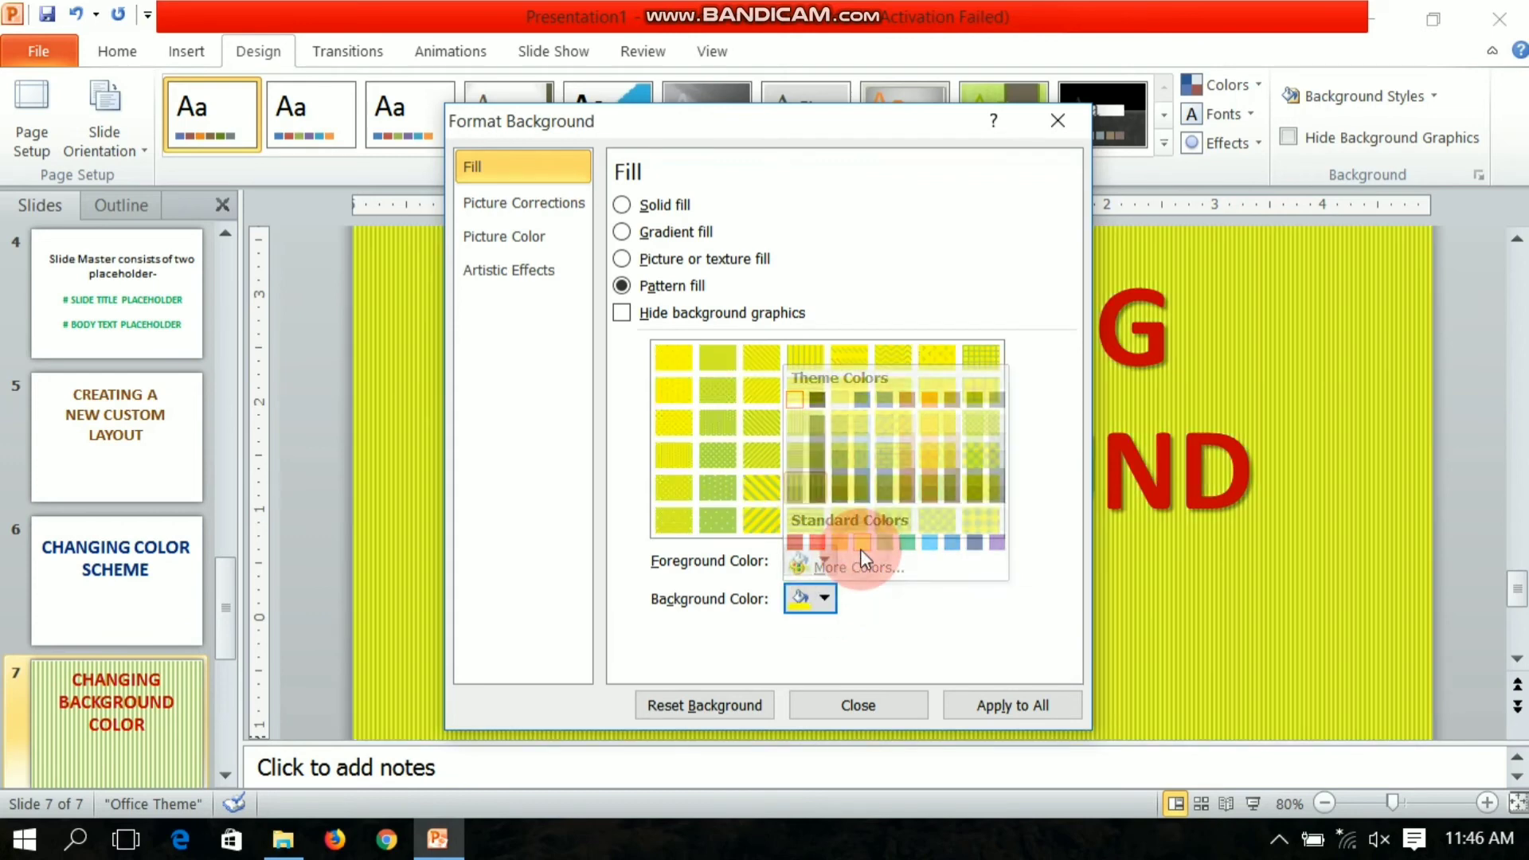
{"action": "left_click", "coordinate": [822, 599]}
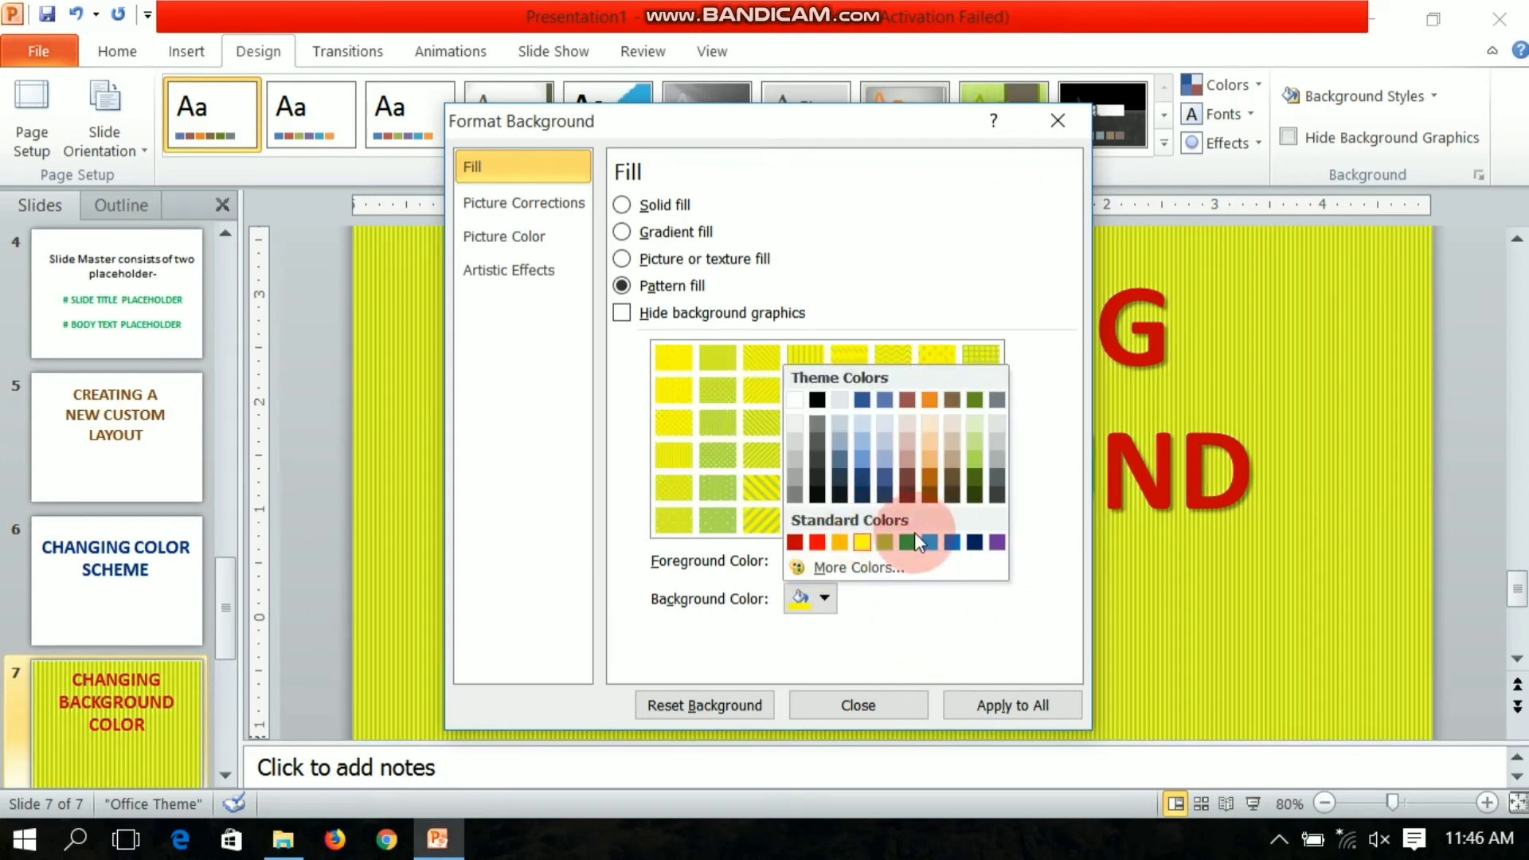
{"action": "left_click", "coordinate": [889, 470]}
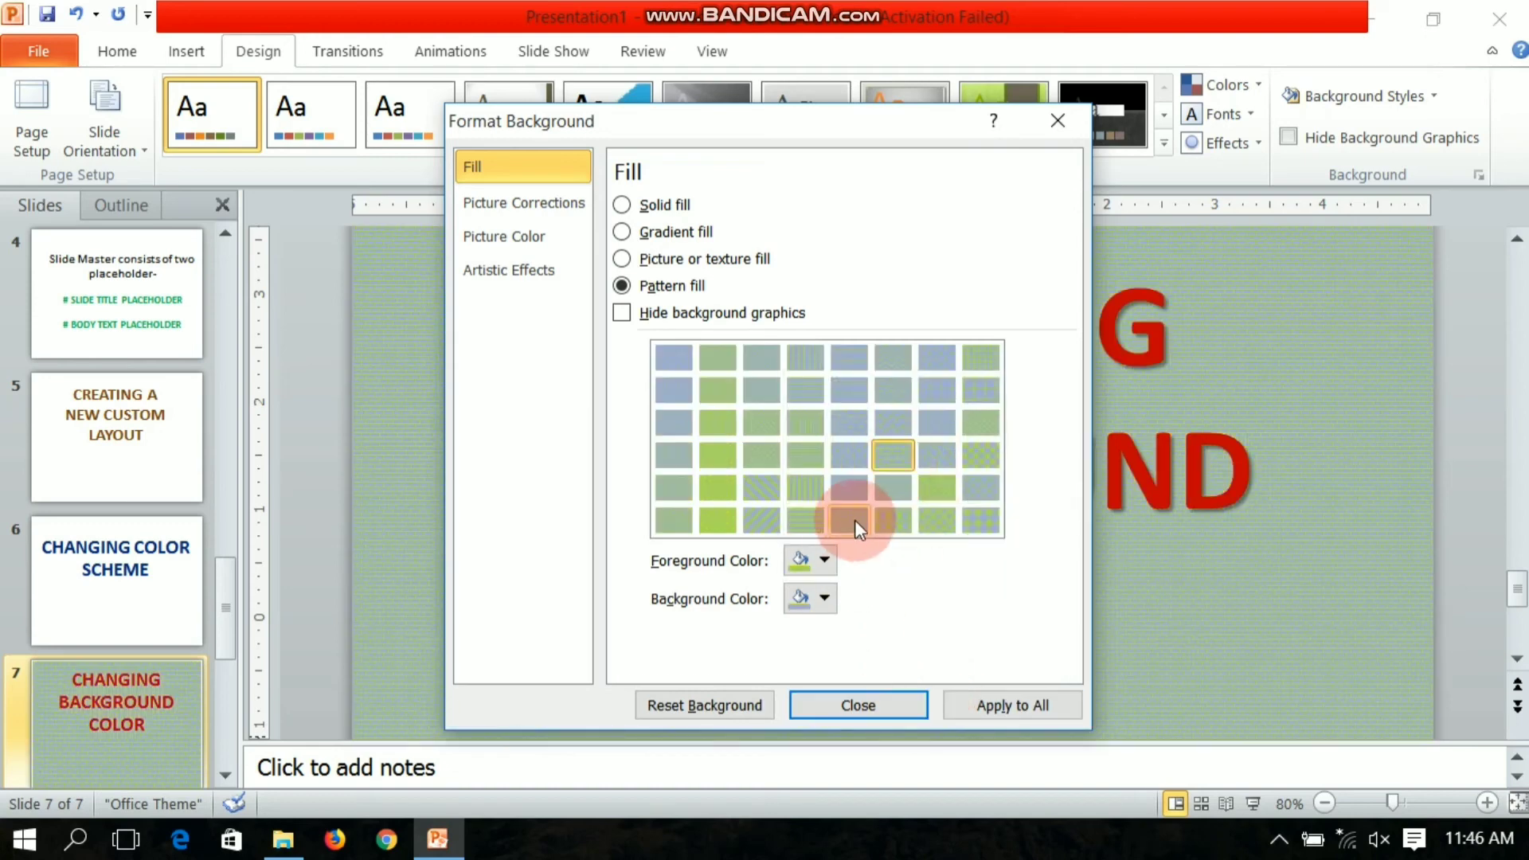
- Change the background pattern to dark upward diagonal stripes, apply it to all slides, and close the background settings
{"action": "left_click", "coordinate": [818, 519]}
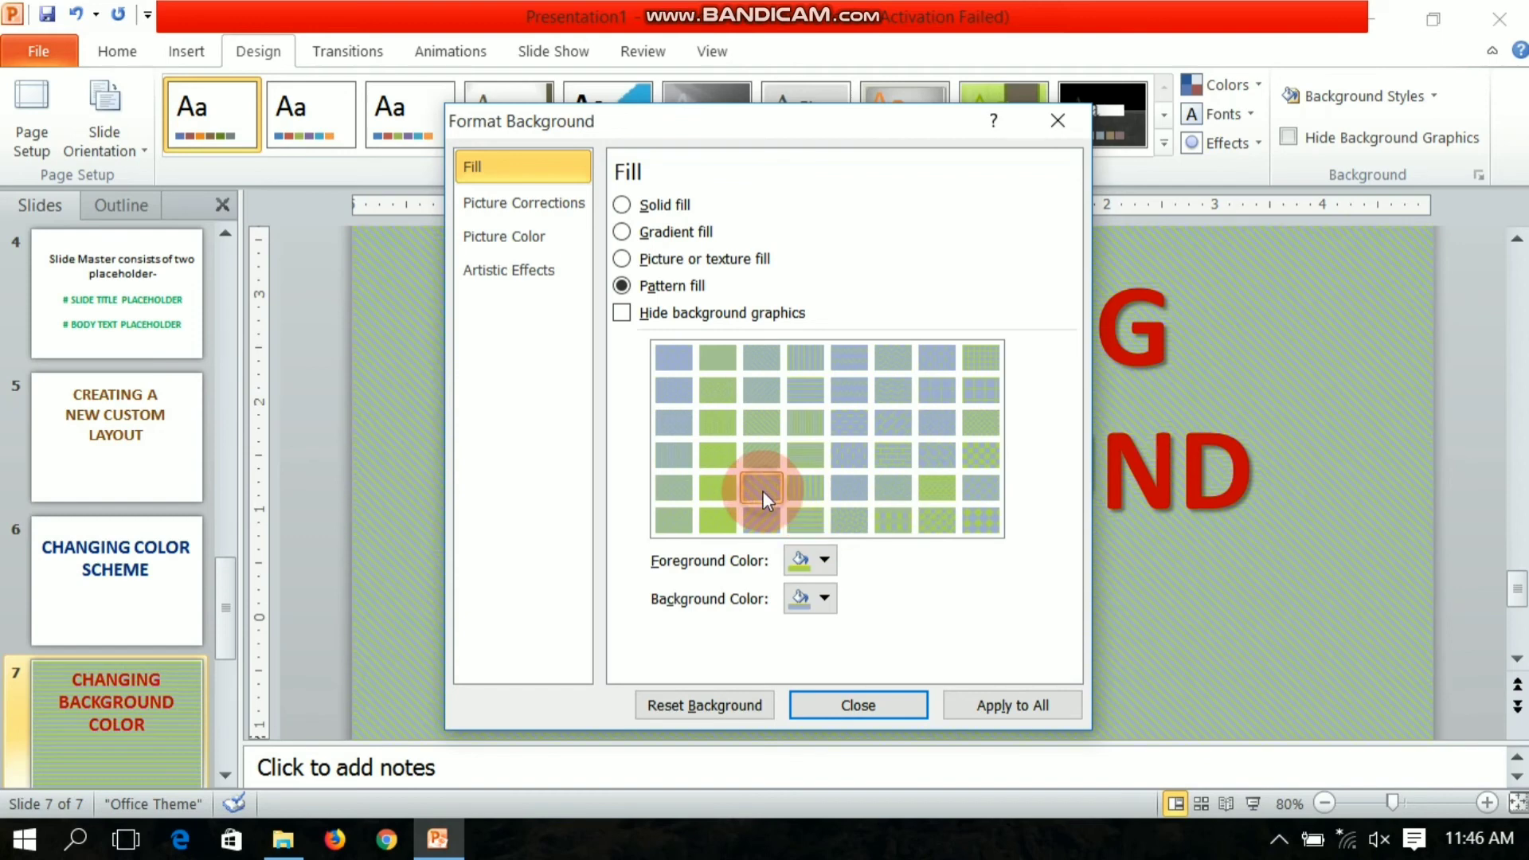
{"action": "left_click", "coordinate": [763, 455]}
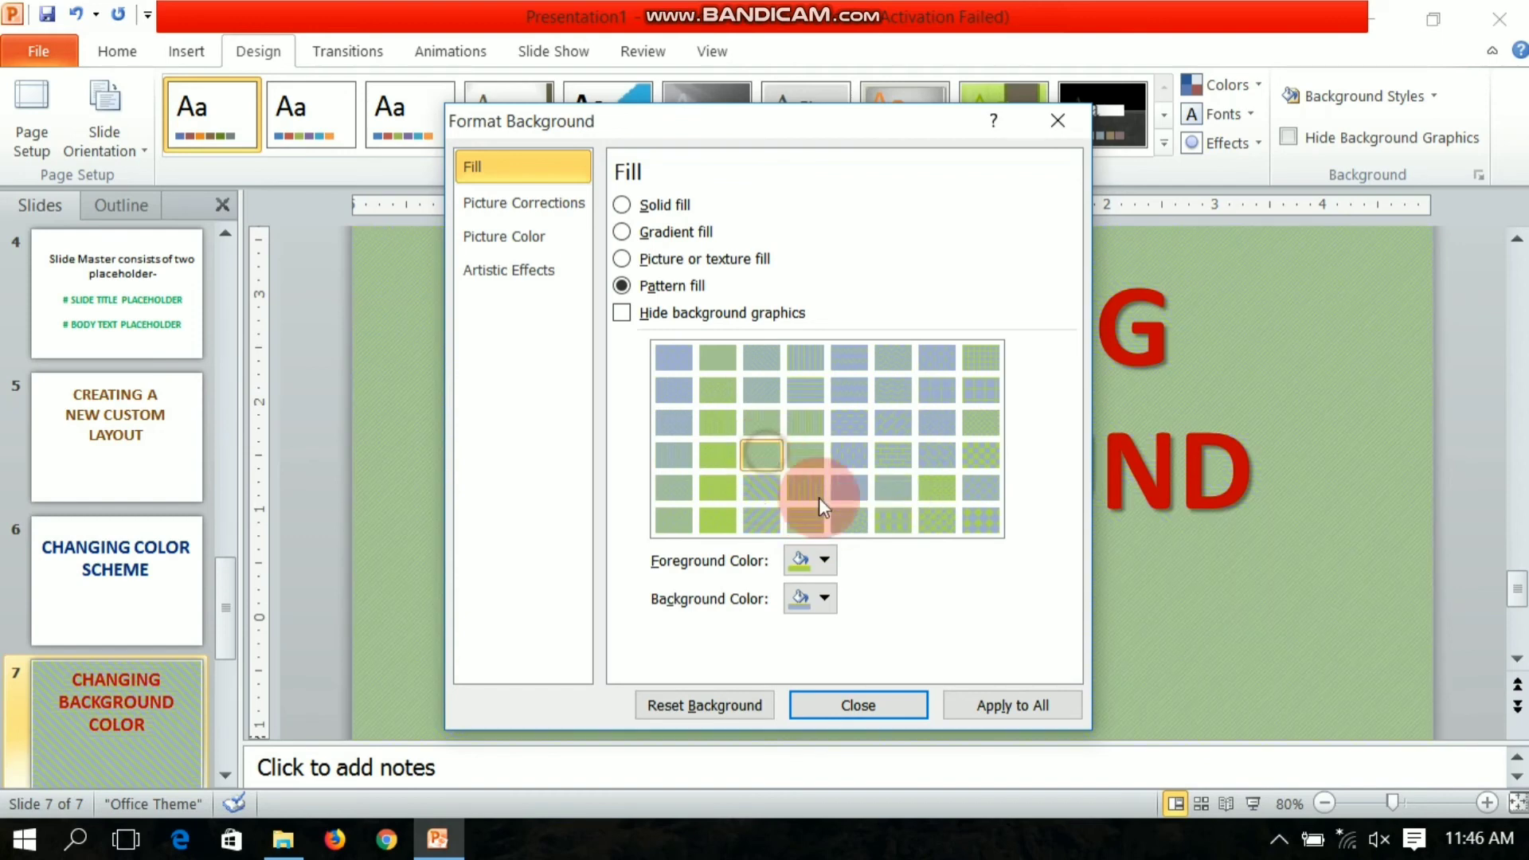
{"action": "left_click", "coordinate": [993, 711]}
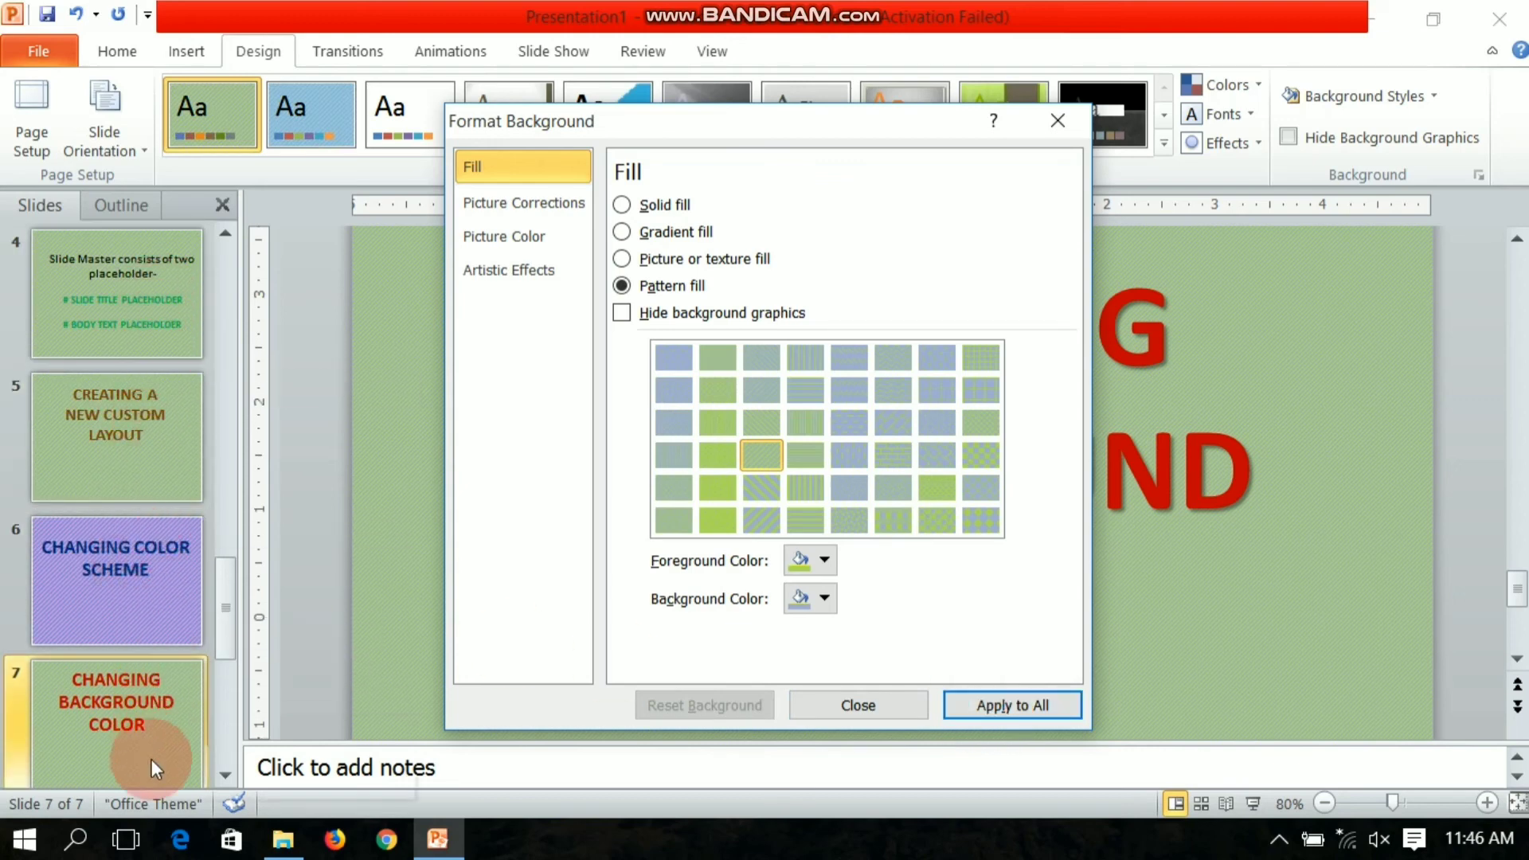
{"action": "left_click", "coordinate": [1057, 122]}
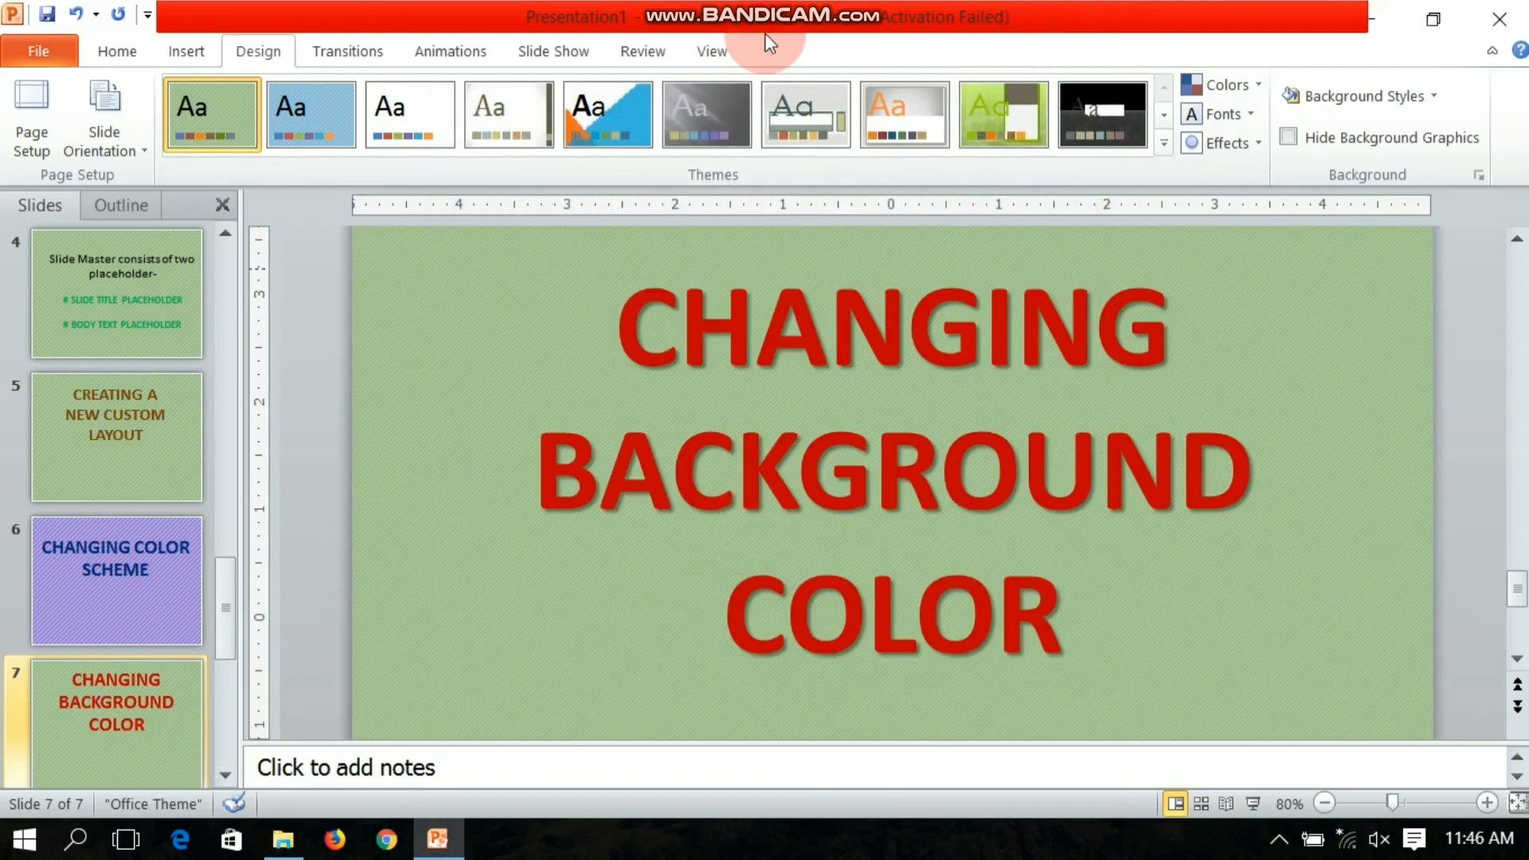
{"action": "mouse_move", "coordinate": [828, 9]}
{"action": "left_click", "coordinate": [934, 18]}
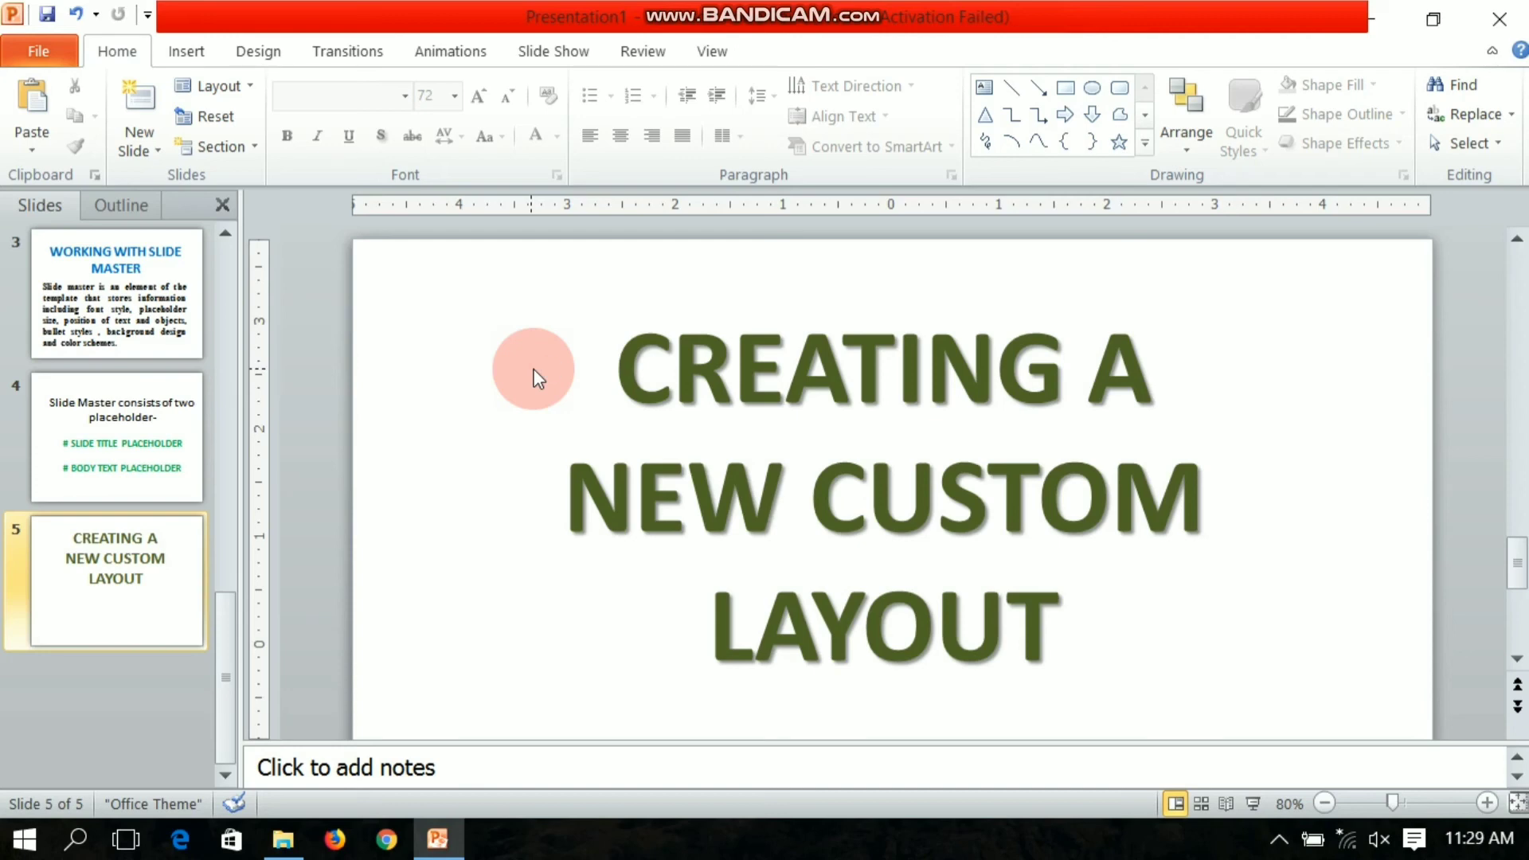
- Open the Slide Master view from the "Creating a New Custom Layout" slide
{"action": "left_click", "coordinate": [716, 54]}
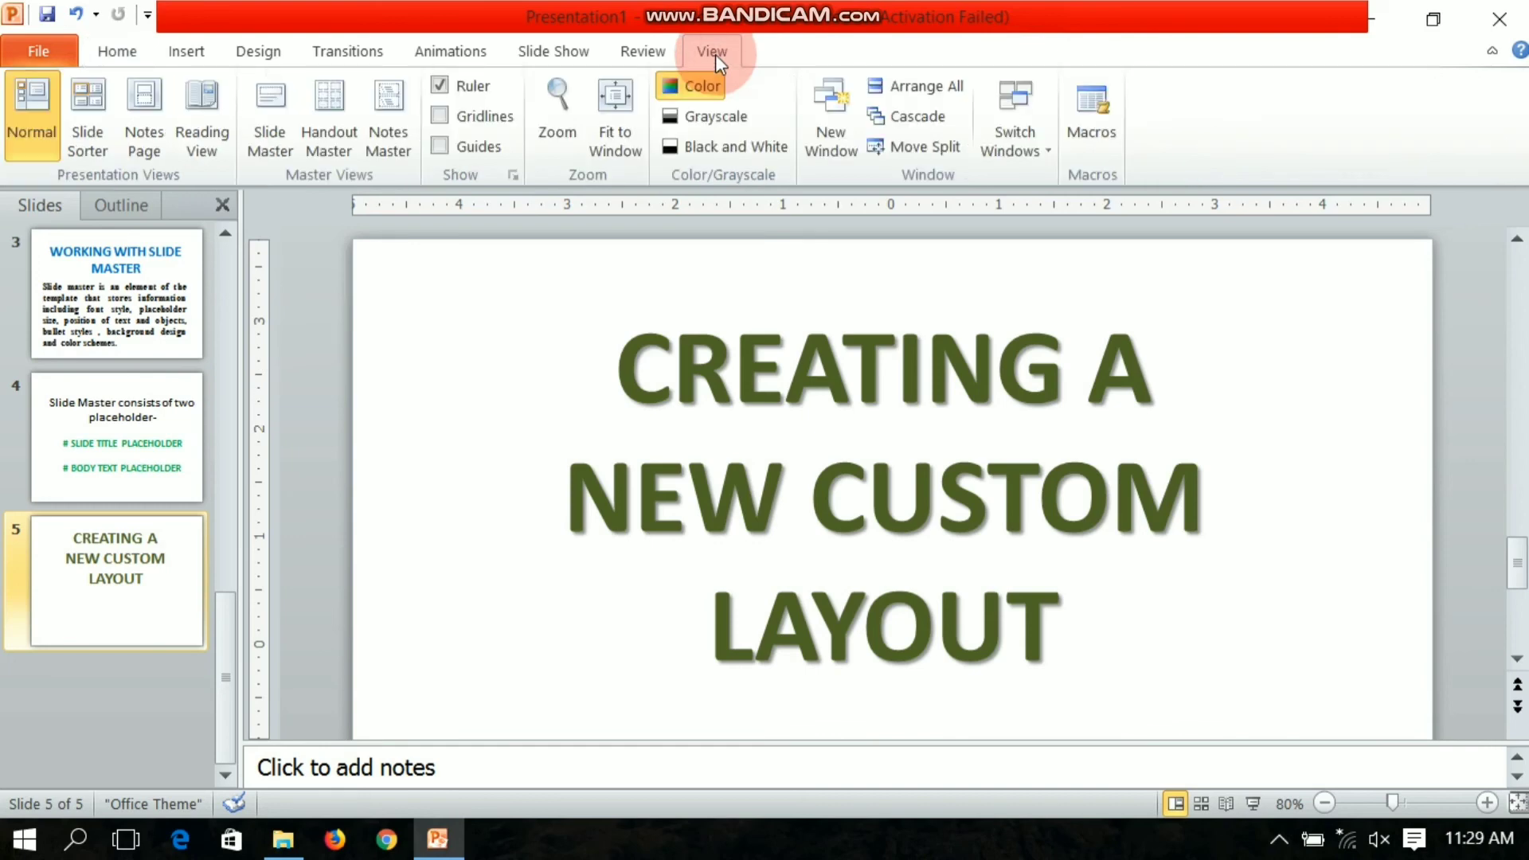
{"action": "left_click", "coordinate": [263, 111]}
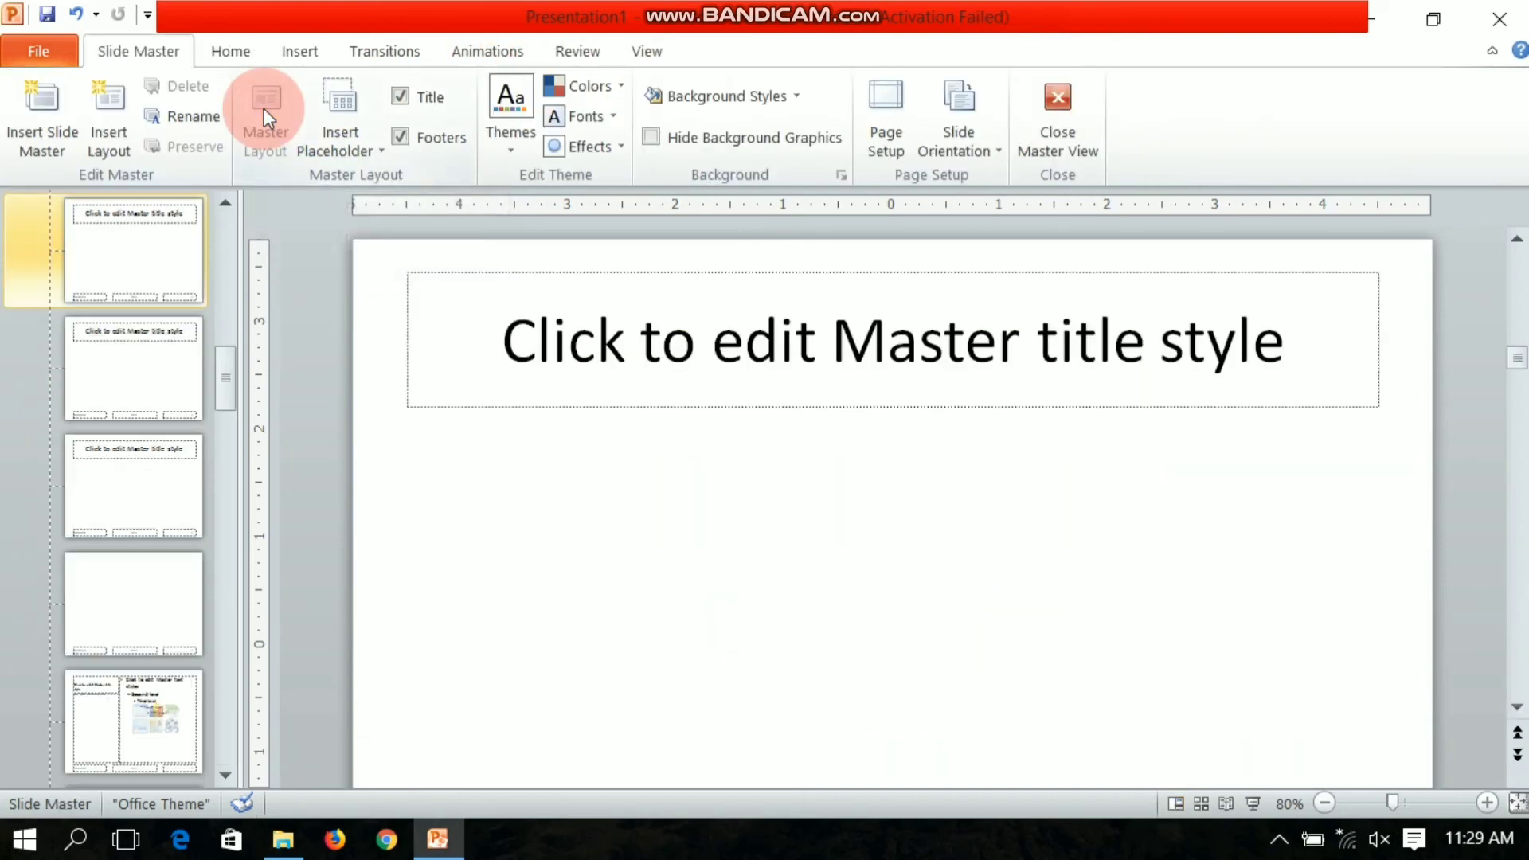